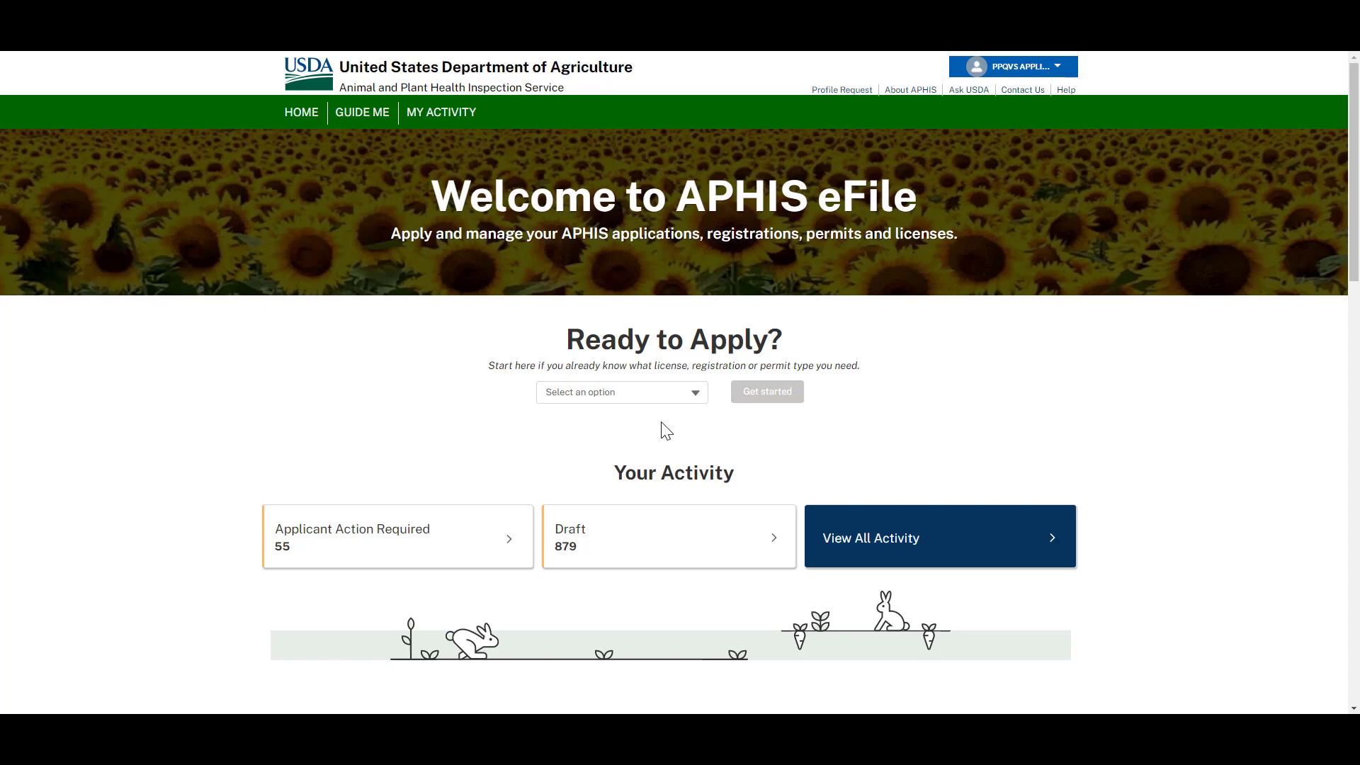
Choose VS 16-3 from the Ready to Apply permit type list.
{"action": "left_click", "coordinate": [694, 393]}
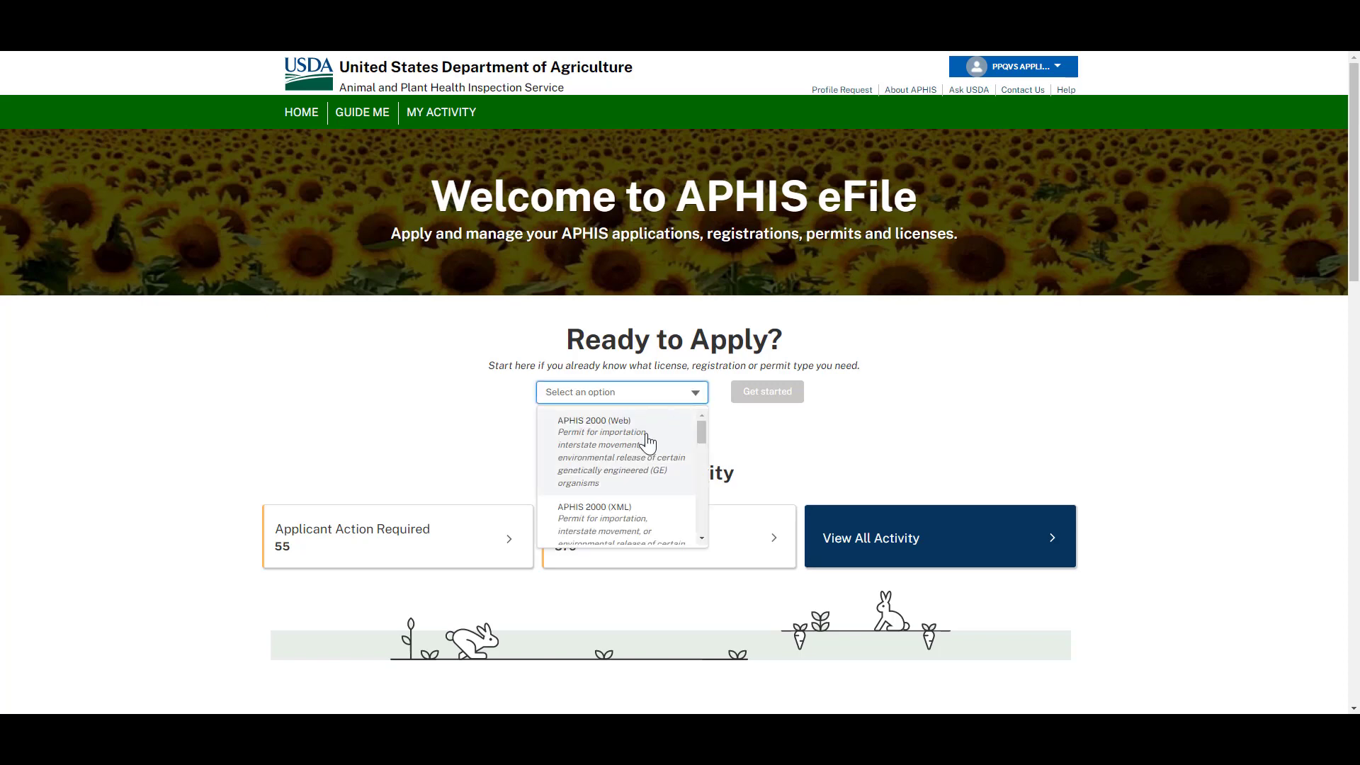
{"action": "scroll", "coordinate": [645, 441], "scroll_direction": "down", "scroll_amount": 2}
{"action": "scroll", "coordinate": [647, 443], "scroll_direction": "down", "scroll_amount": 5}
{"action": "left_click", "coordinate": [643, 459]}
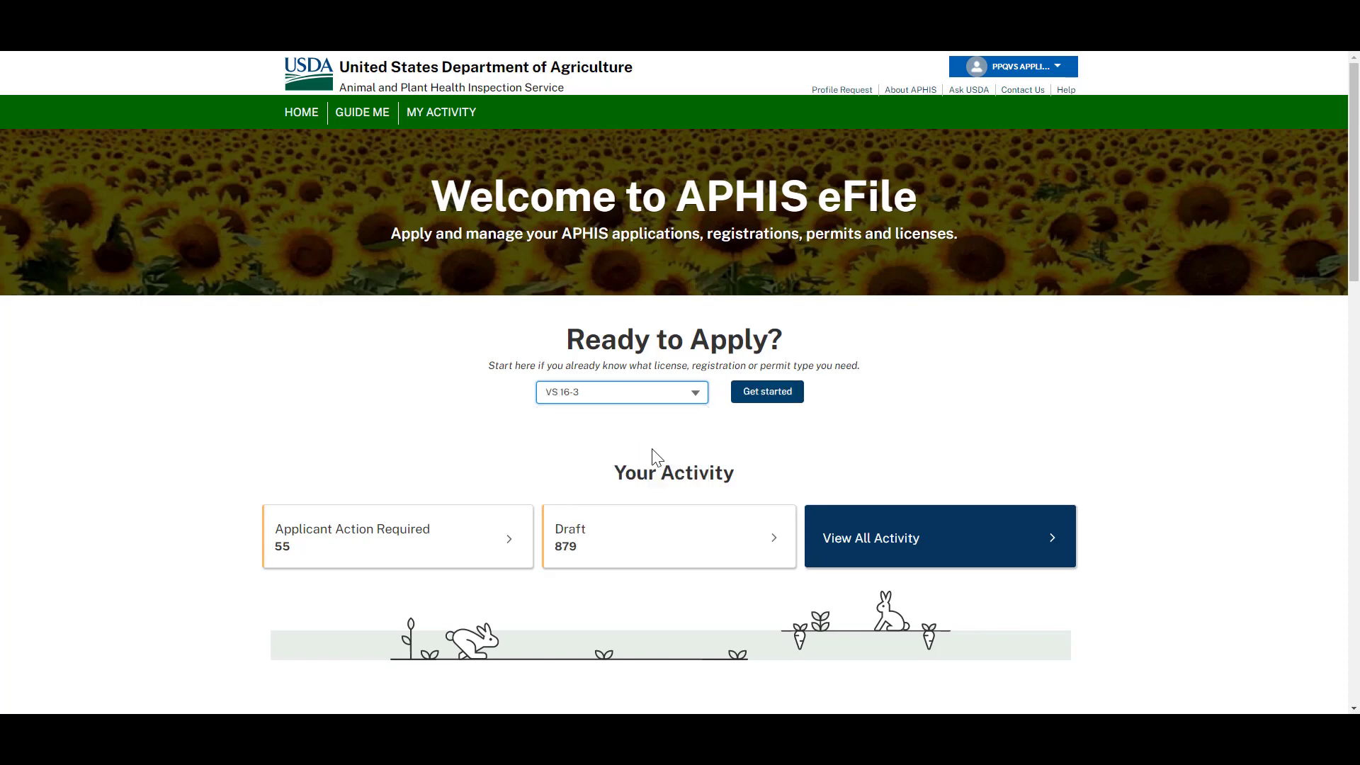
Start the request with Import movement, Bloodworms (Chironimid) material and Insect or Worm origin.
{"action": "left_click", "coordinate": [751, 398]}
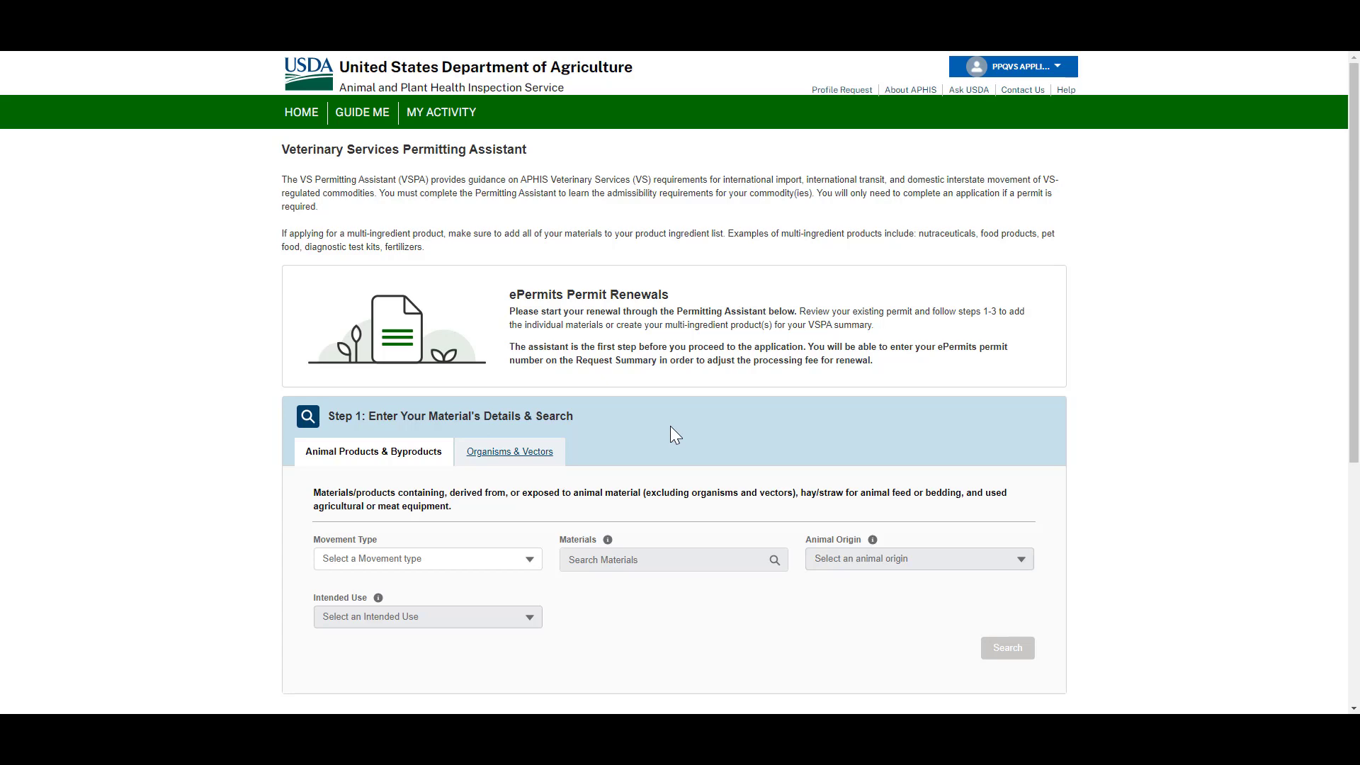
{"action": "scroll", "coordinate": [670, 426], "scroll_direction": "down", "scroll_amount": 2}
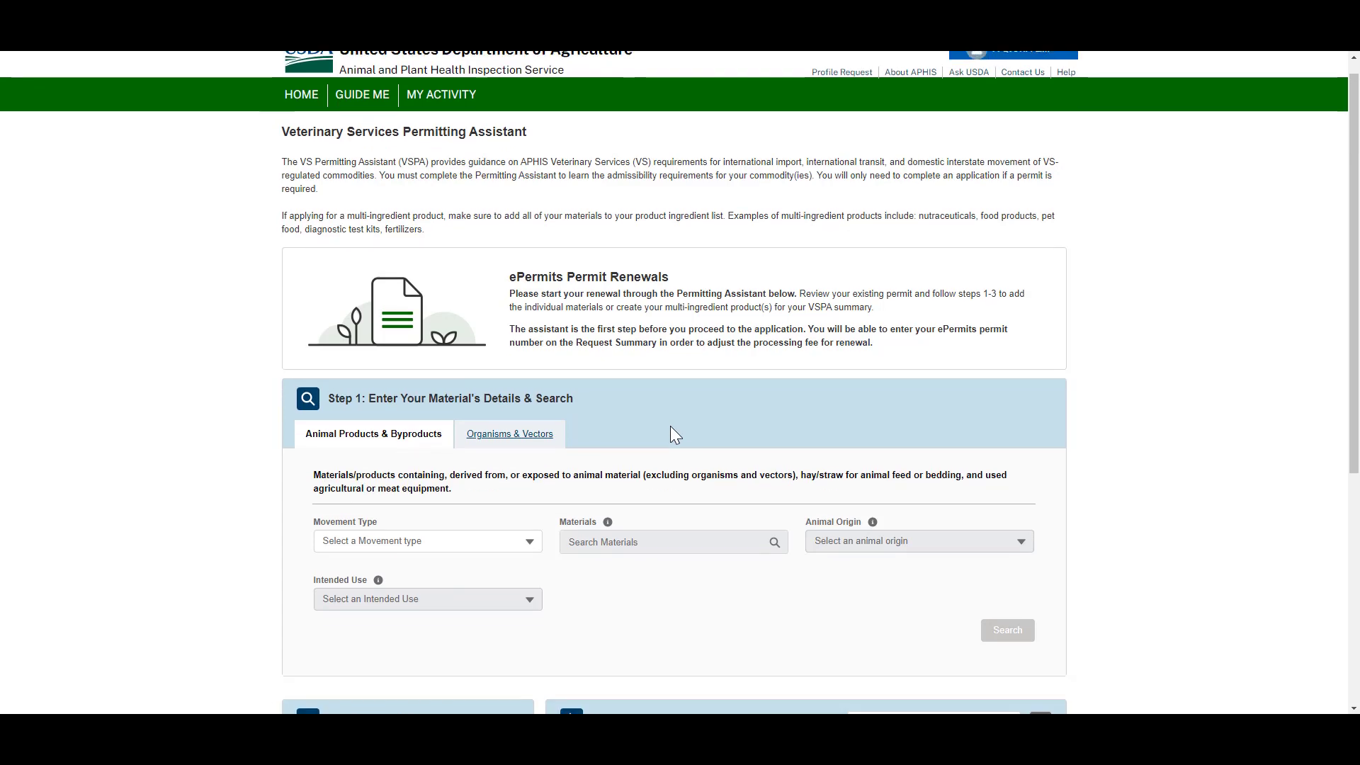
{"action": "scroll", "coordinate": [669, 426], "scroll_direction": "down", "scroll_amount": 1}
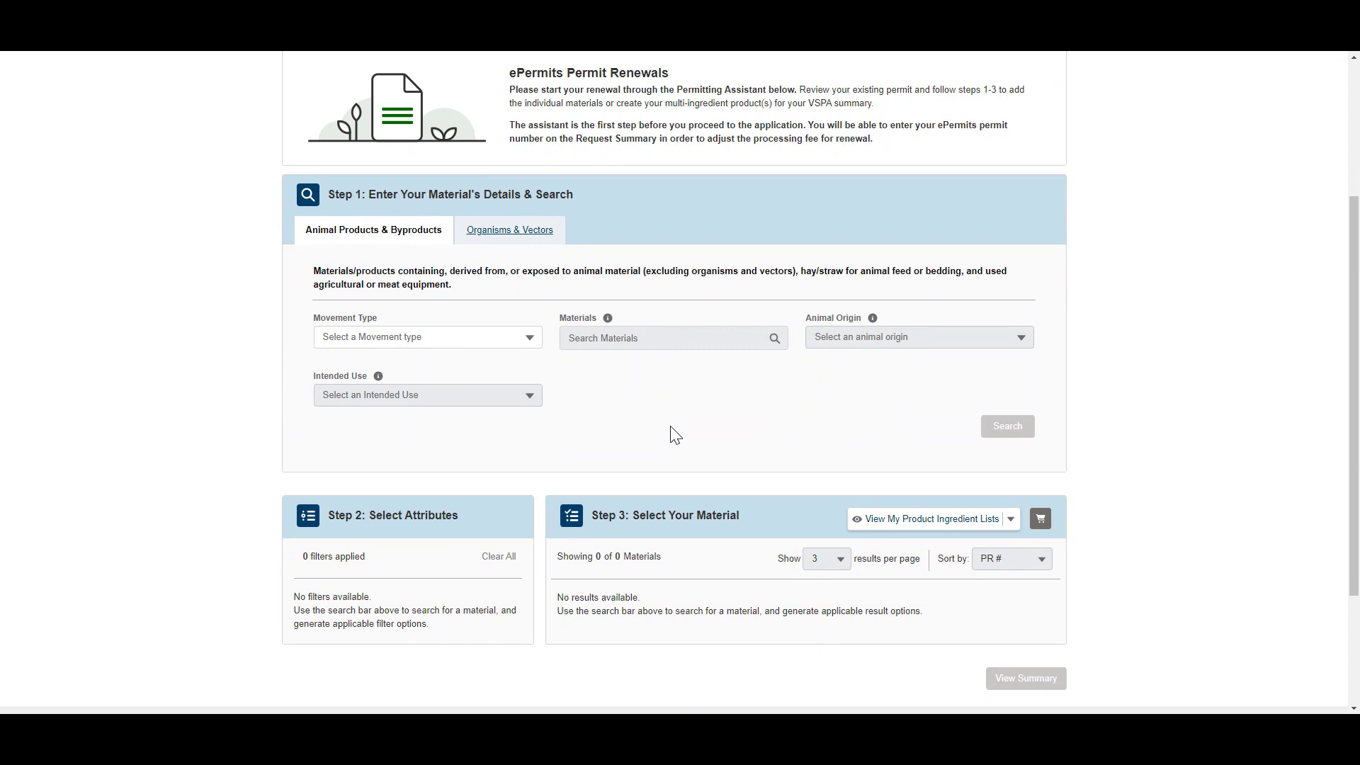
{"action": "left_click", "coordinate": [531, 338]}
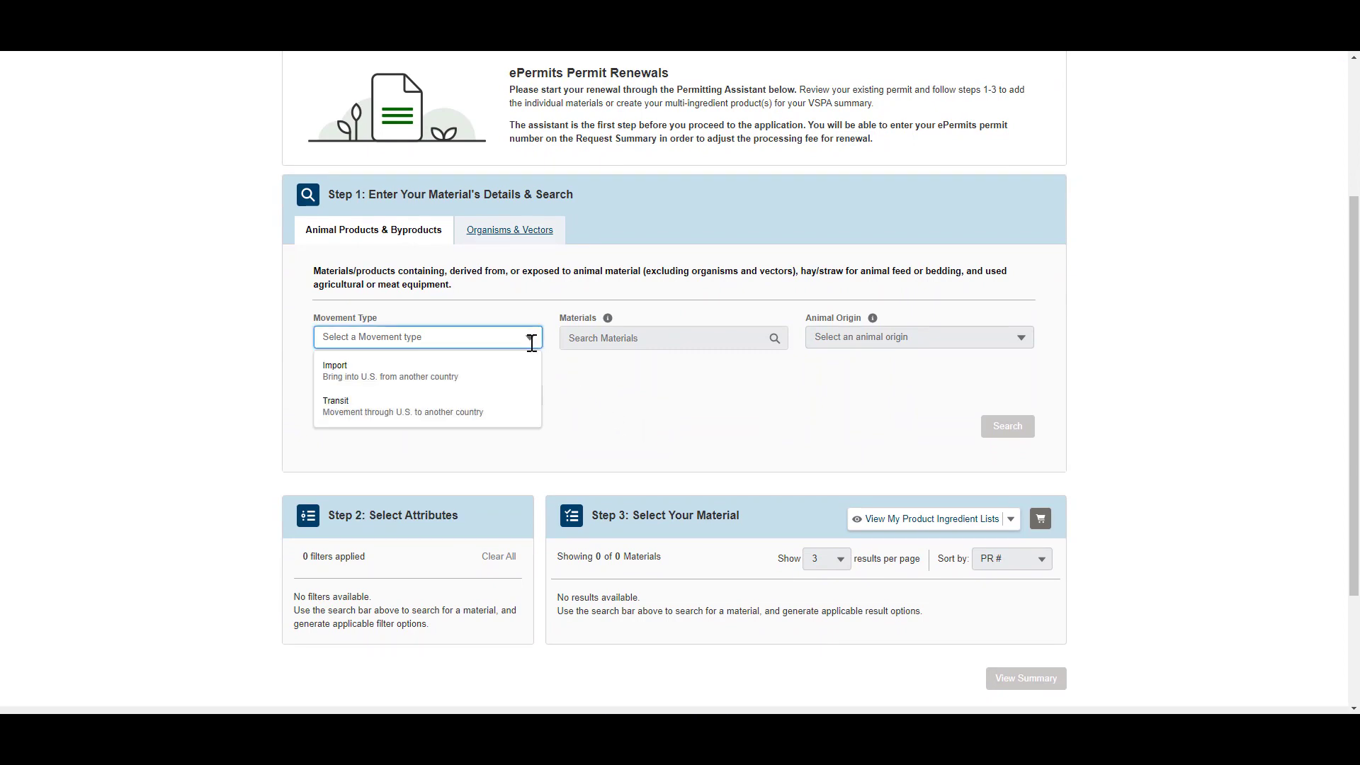
{"action": "left_click", "coordinate": [520, 371]}
{"action": "left_click", "coordinate": [585, 338]}
{"action": "type", "text": "bloodworms"}
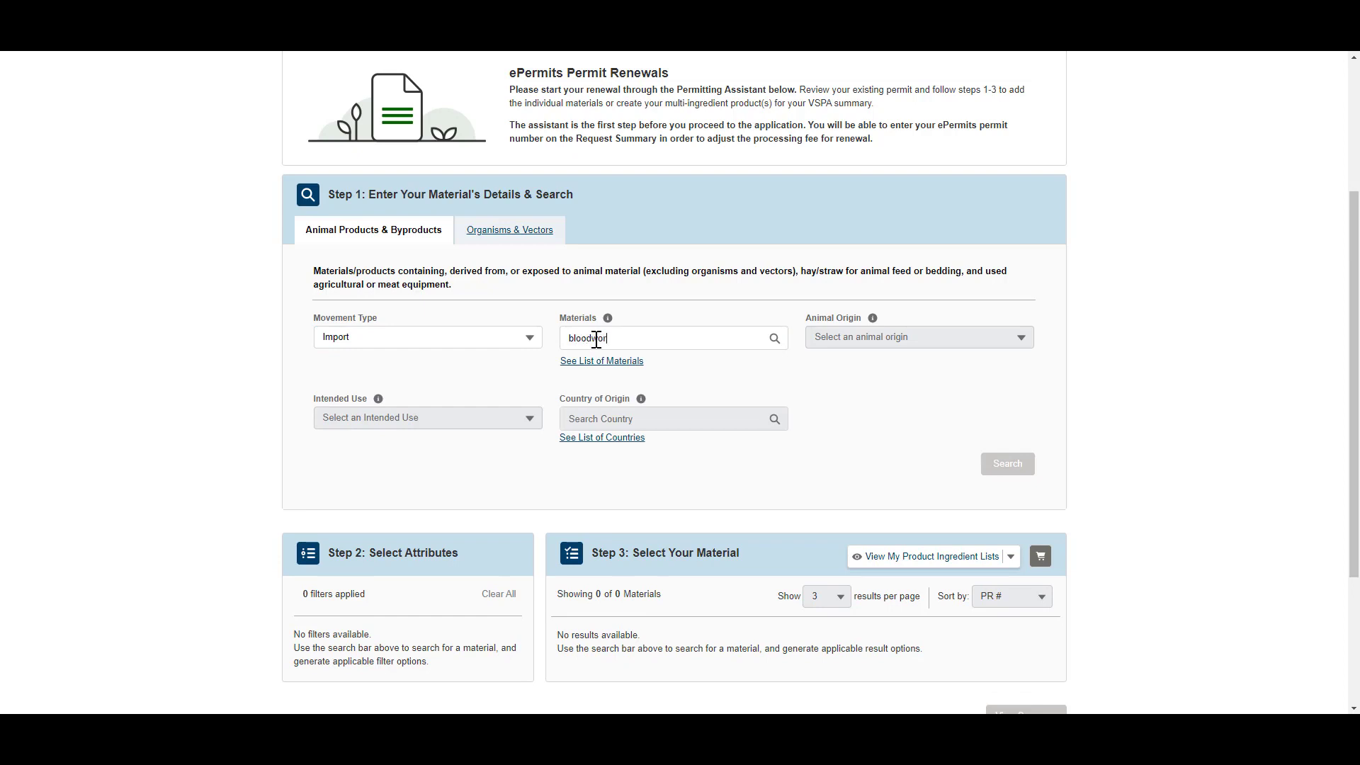
{"action": "left_click", "coordinate": [655, 367]}
{"action": "left_click", "coordinate": [852, 338]}
{"action": "left_click", "coordinate": [853, 370]}
Set intended use to Research with France as both country of origin and export.
{"action": "left_click", "coordinate": [530, 417]}
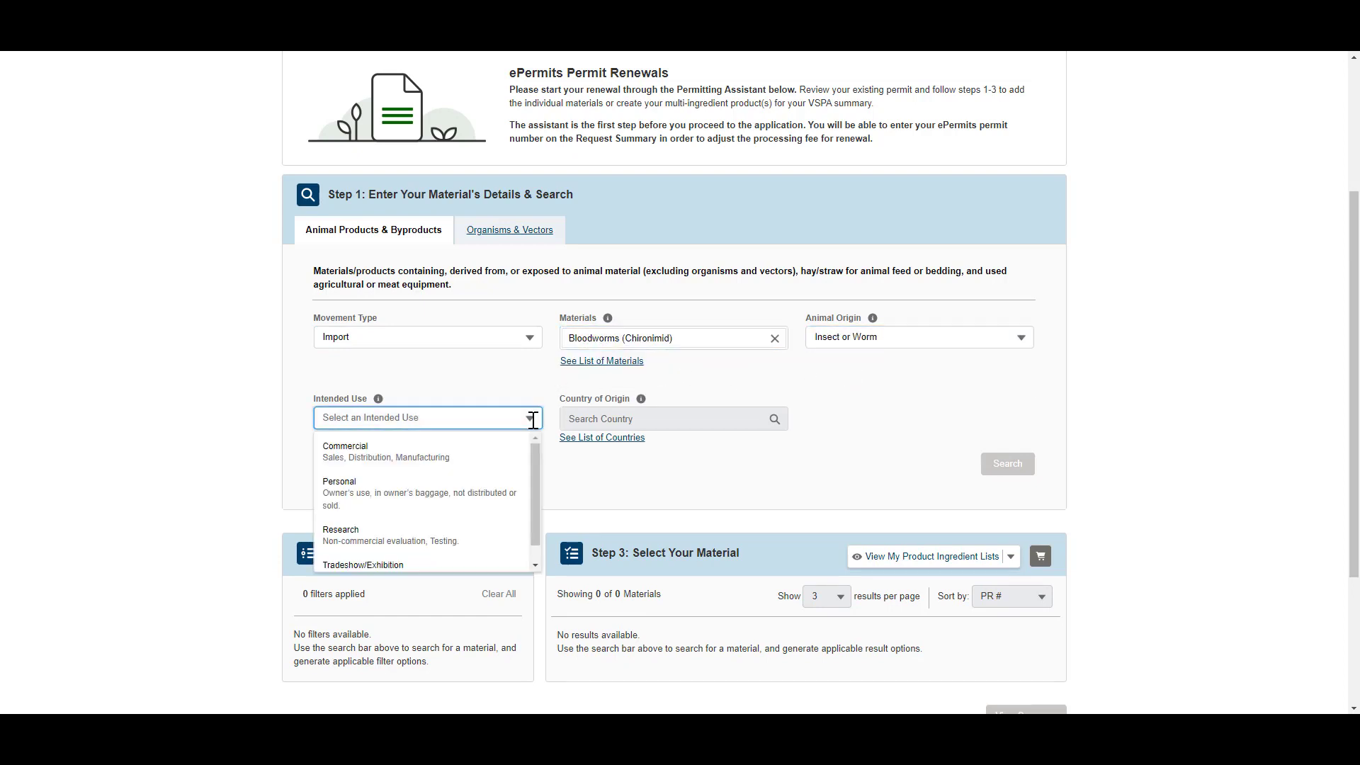
{"action": "left_click", "coordinate": [476, 524]}
{"action": "left_click", "coordinate": [576, 418]}
{"action": "type", "text": "France"}
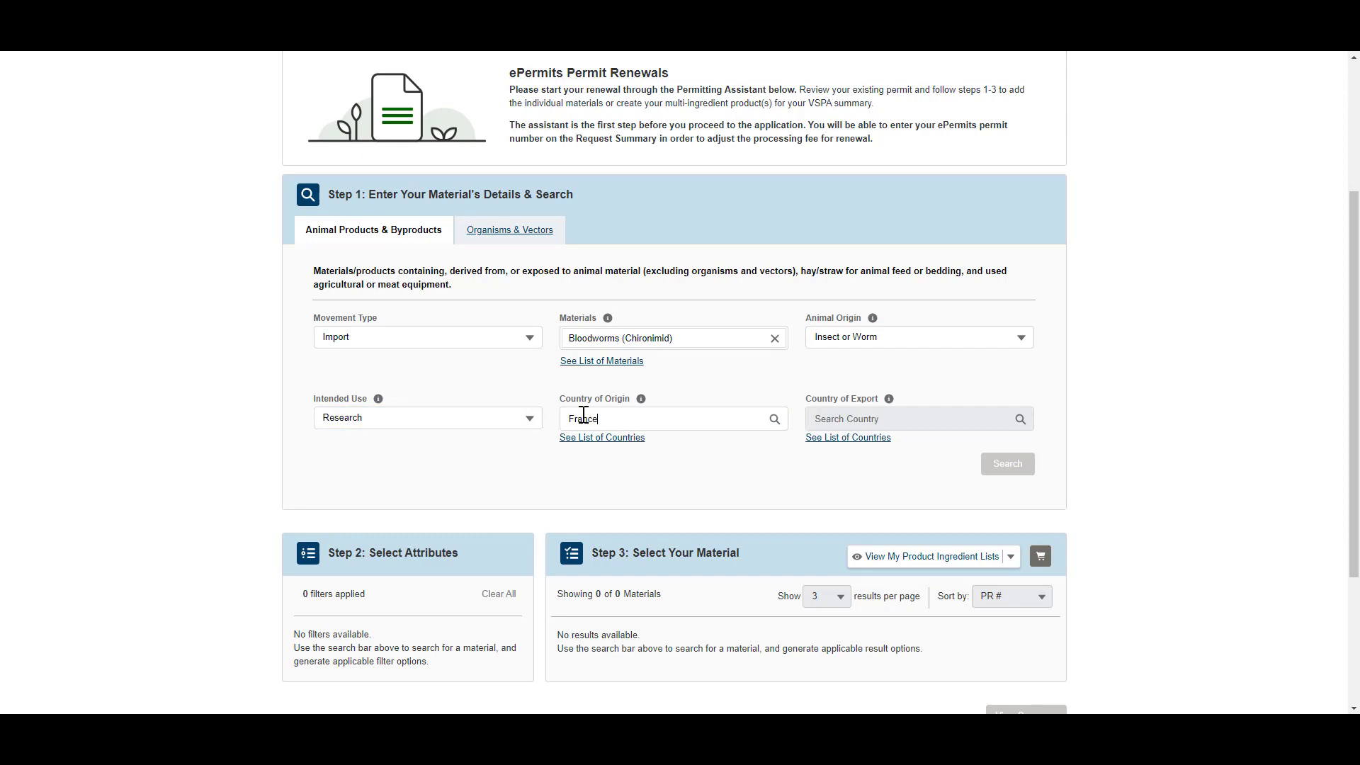
{"action": "left_click", "coordinate": [629, 445]}
{"action": "left_click", "coordinate": [816, 421]}
{"action": "type", "text": "France"}
{"action": "left_click", "coordinate": [848, 446]}
Search, keep only non-infectious-disease results, and add Bloodworms to the request.
{"action": "left_click", "coordinate": [995, 468]}
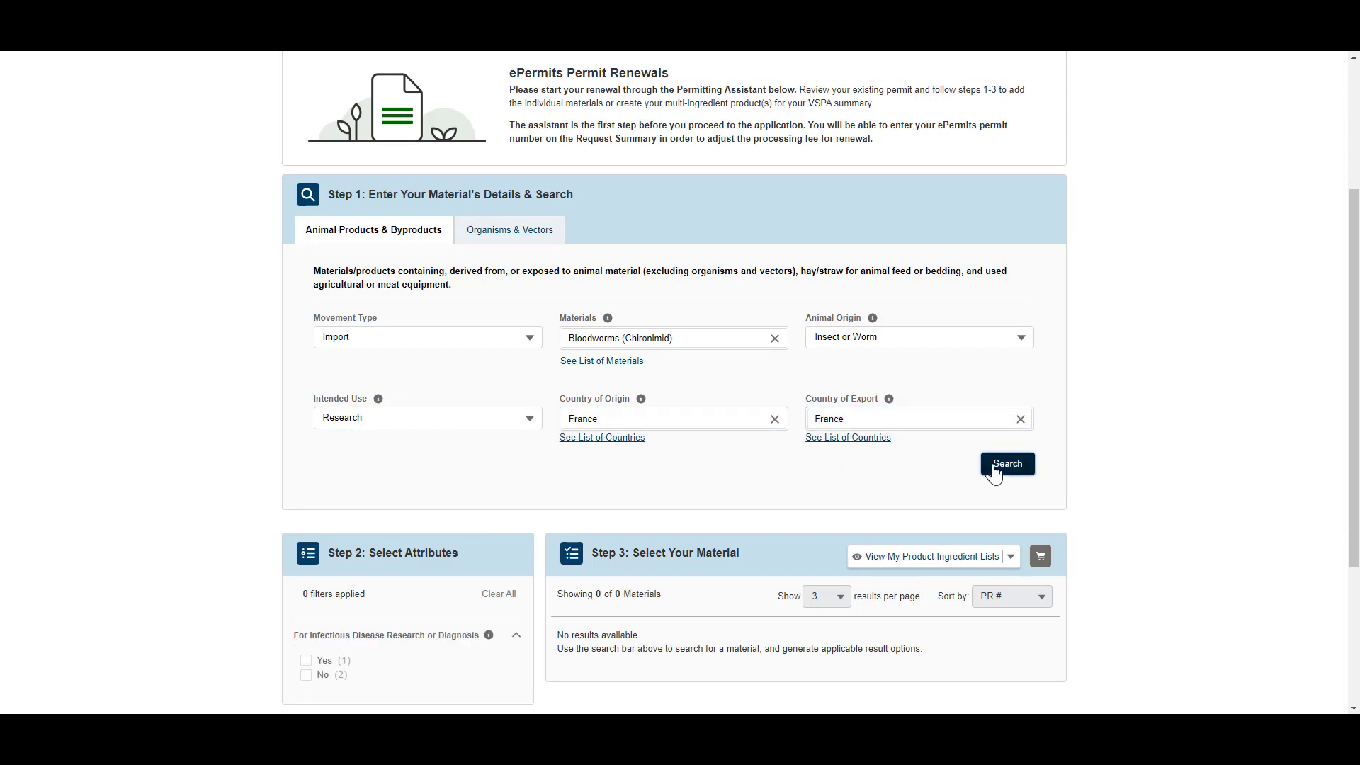
{"action": "scroll", "coordinate": [957, 488], "scroll_direction": "down", "scroll_amount": 3}
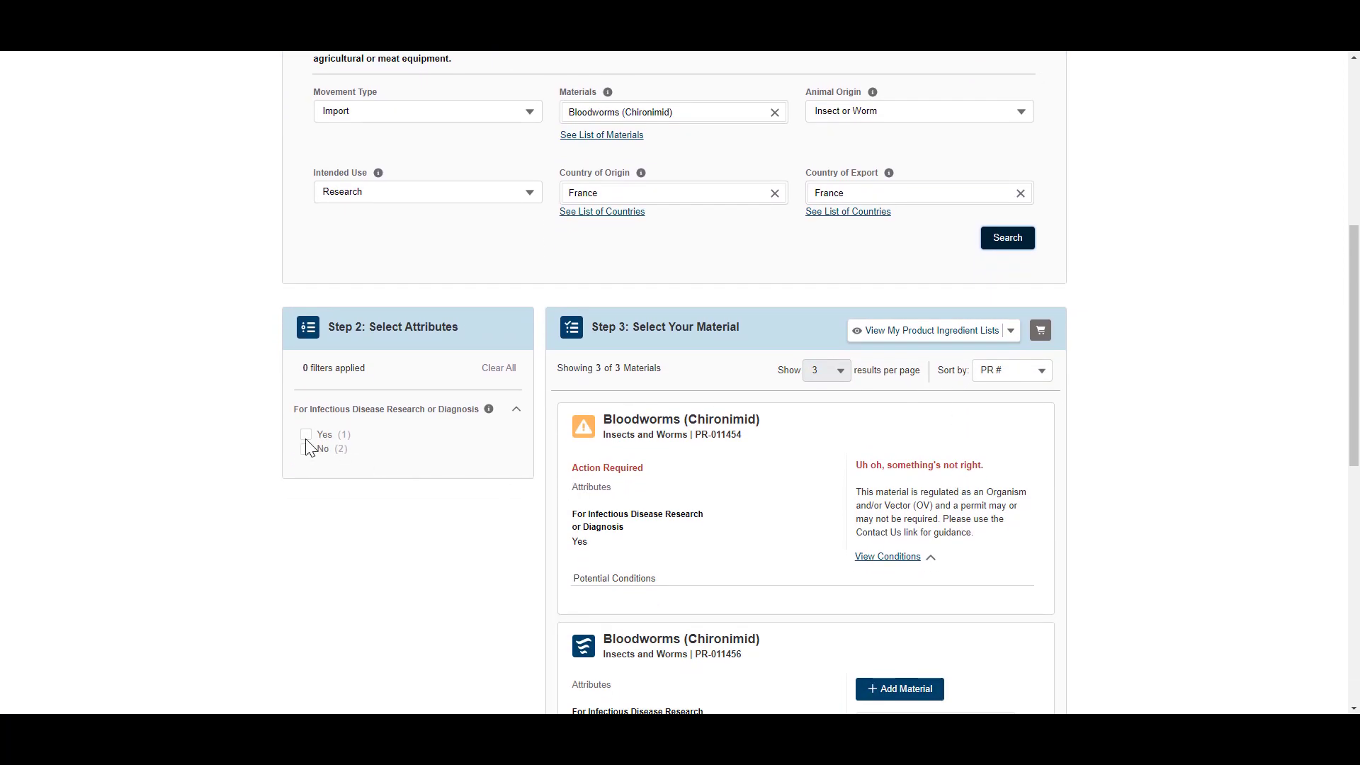
{"action": "left_click", "coordinate": [307, 464]}
{"action": "left_click", "coordinate": [874, 471]}
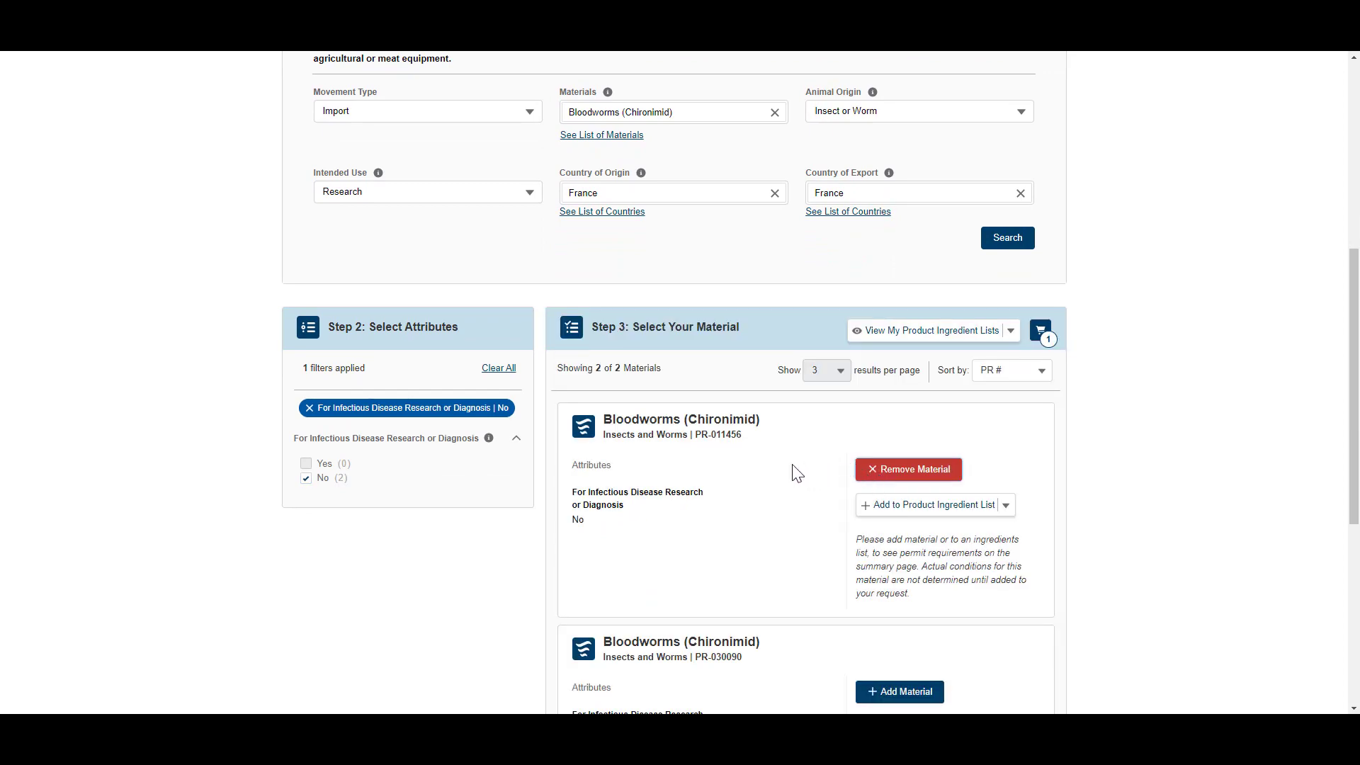
{"action": "scroll", "coordinate": [797, 473], "scroll_direction": "up", "scroll_amount": 2}
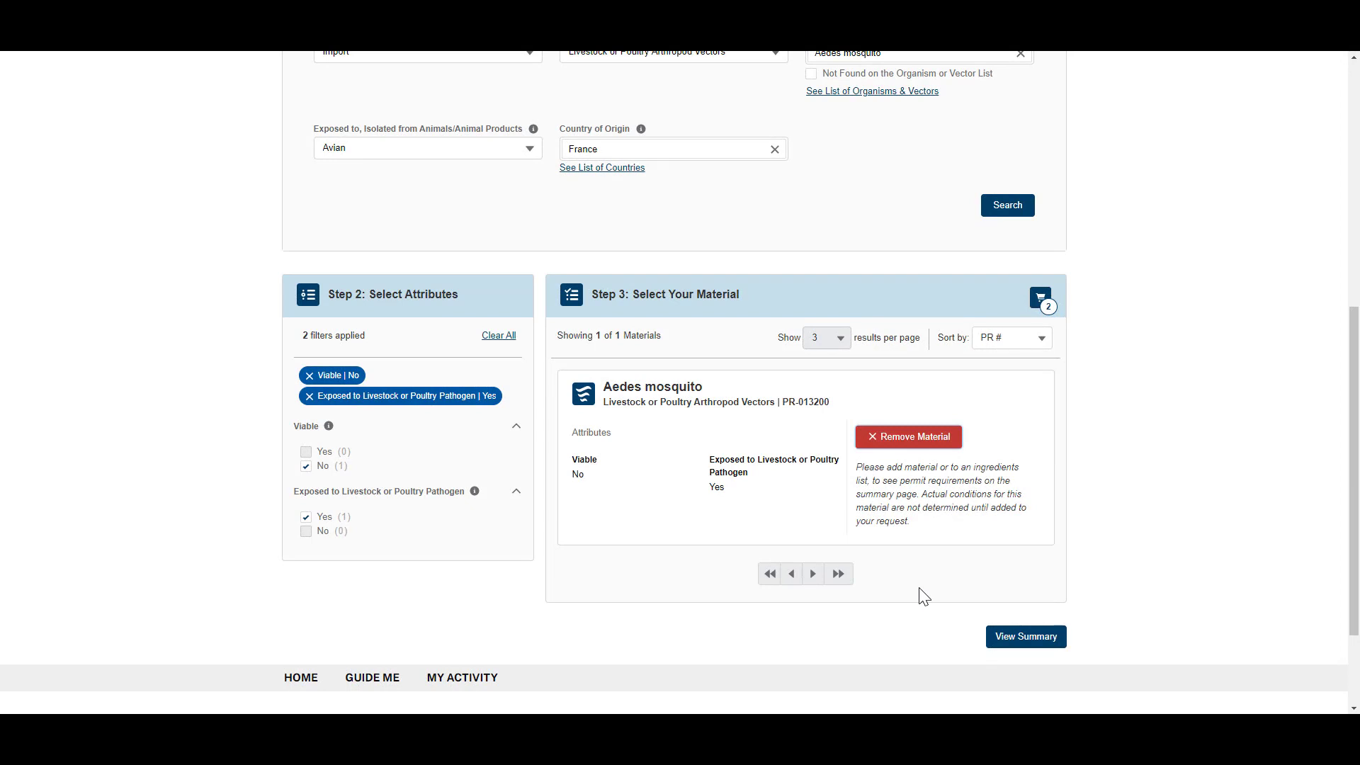
Review the summary of two $150 VS 16-3 applications totalling $300, then proceed to applications.
{"action": "left_click", "coordinate": [1023, 641]}
{"action": "scroll", "coordinate": [1023, 646], "scroll_direction": "down", "scroll_amount": 2}
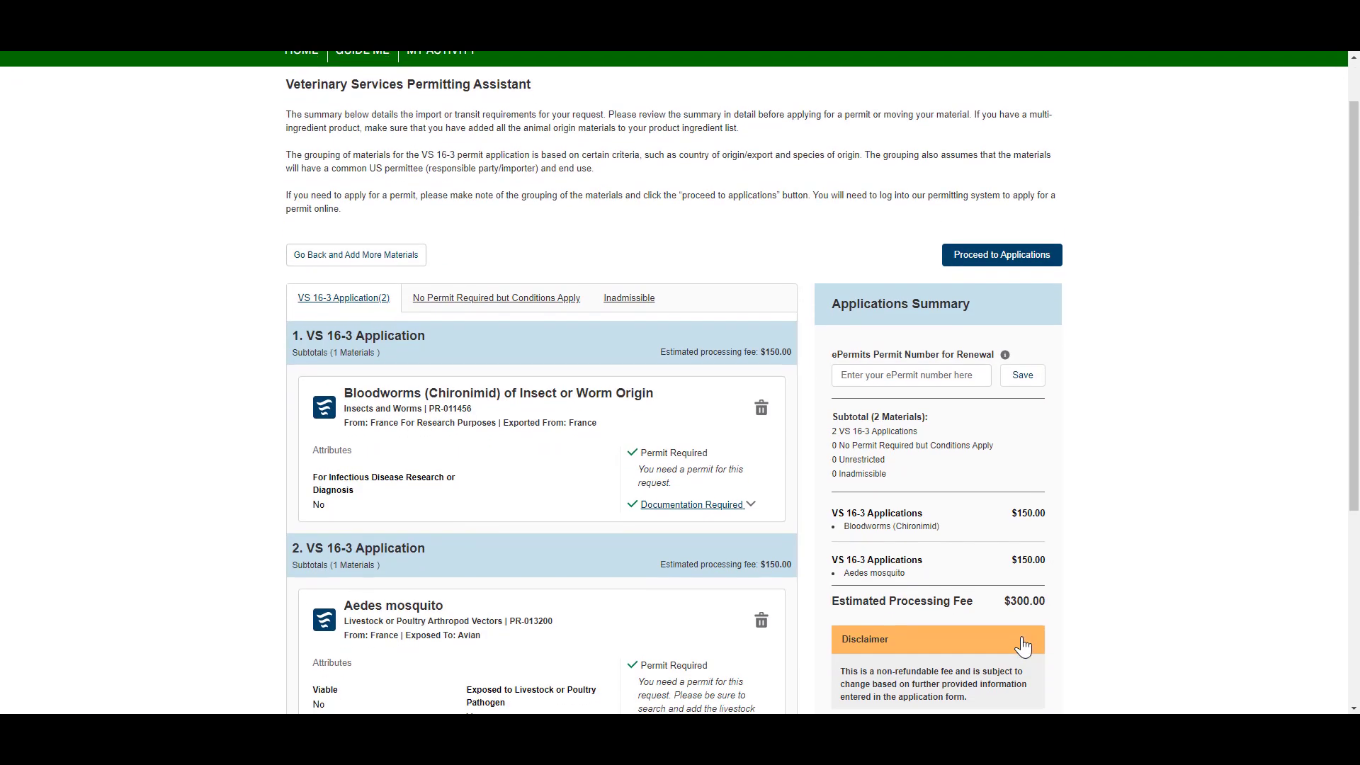
{"action": "scroll", "coordinate": [1023, 646], "scroll_direction": "down", "scroll_amount": 2}
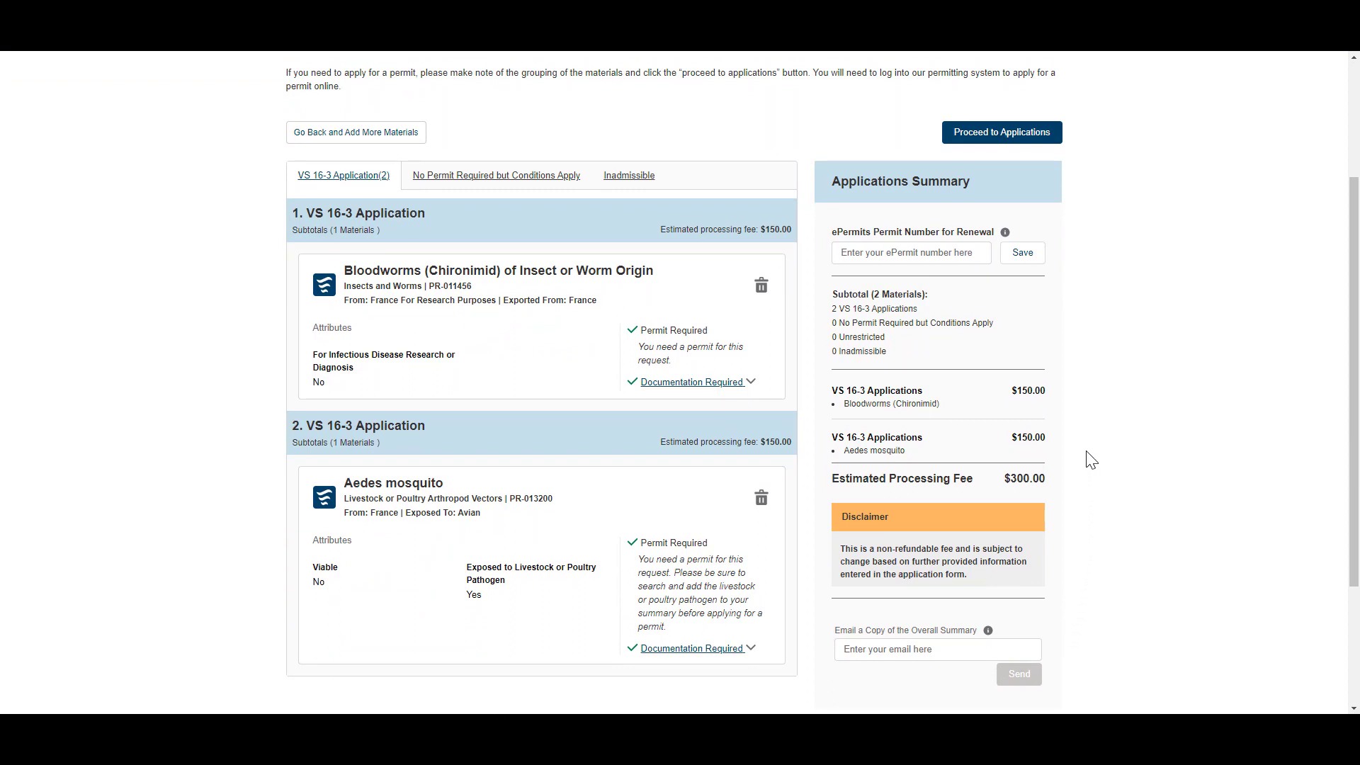
{"action": "left_click", "coordinate": [1011, 133]}
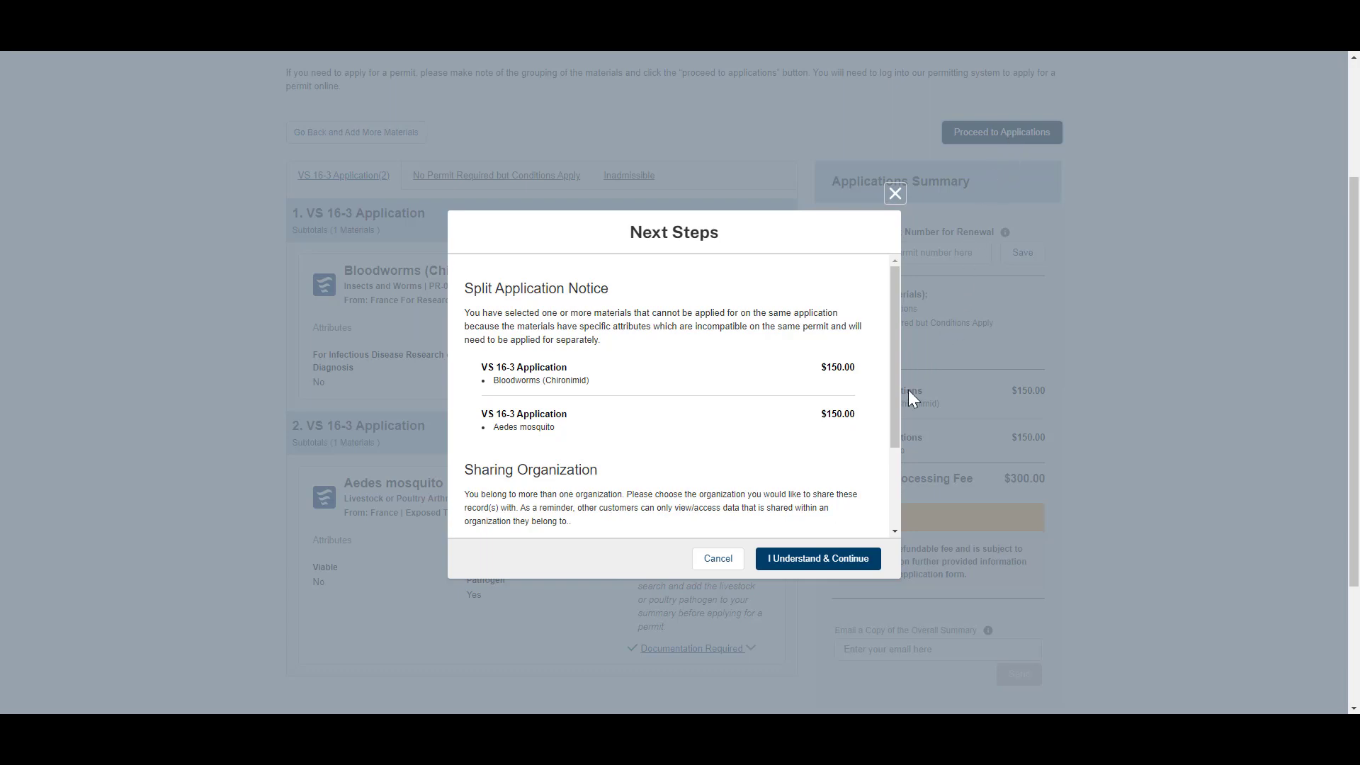
Accept the split-application notice and open the newest VS 16-3 draft from My Activity.
{"action": "left_click", "coordinate": [818, 560]}
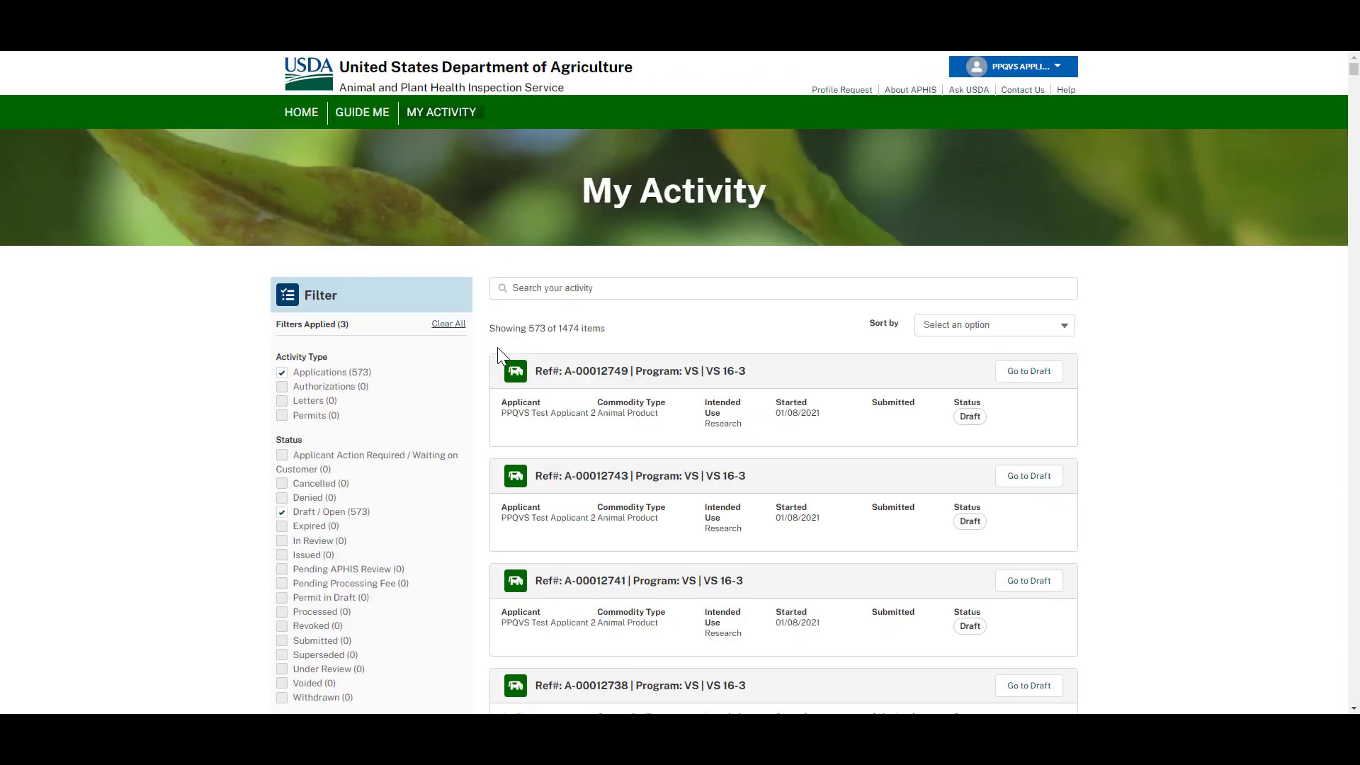
{"action": "scroll", "coordinate": [497, 347], "scroll_direction": "down", "scroll_amount": 2}
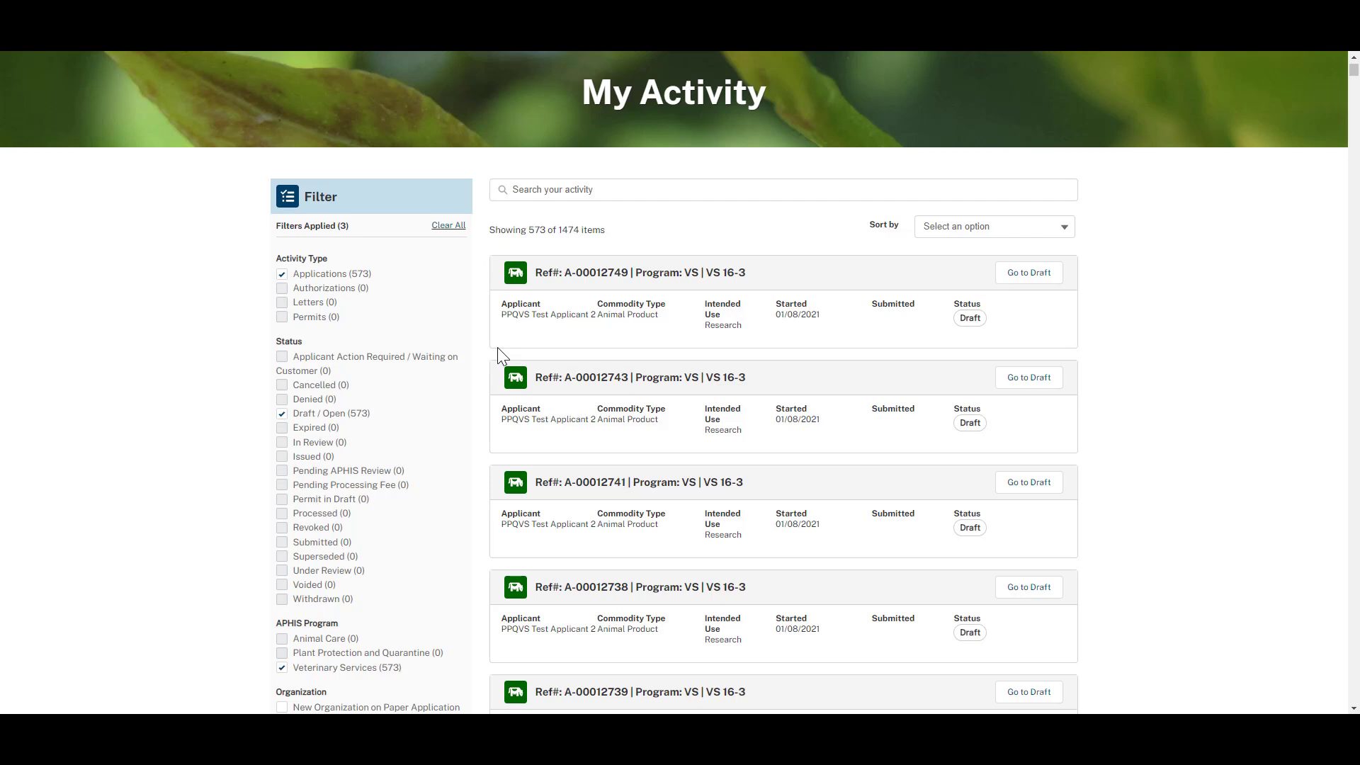
{"action": "left_click", "coordinate": [580, 276]}
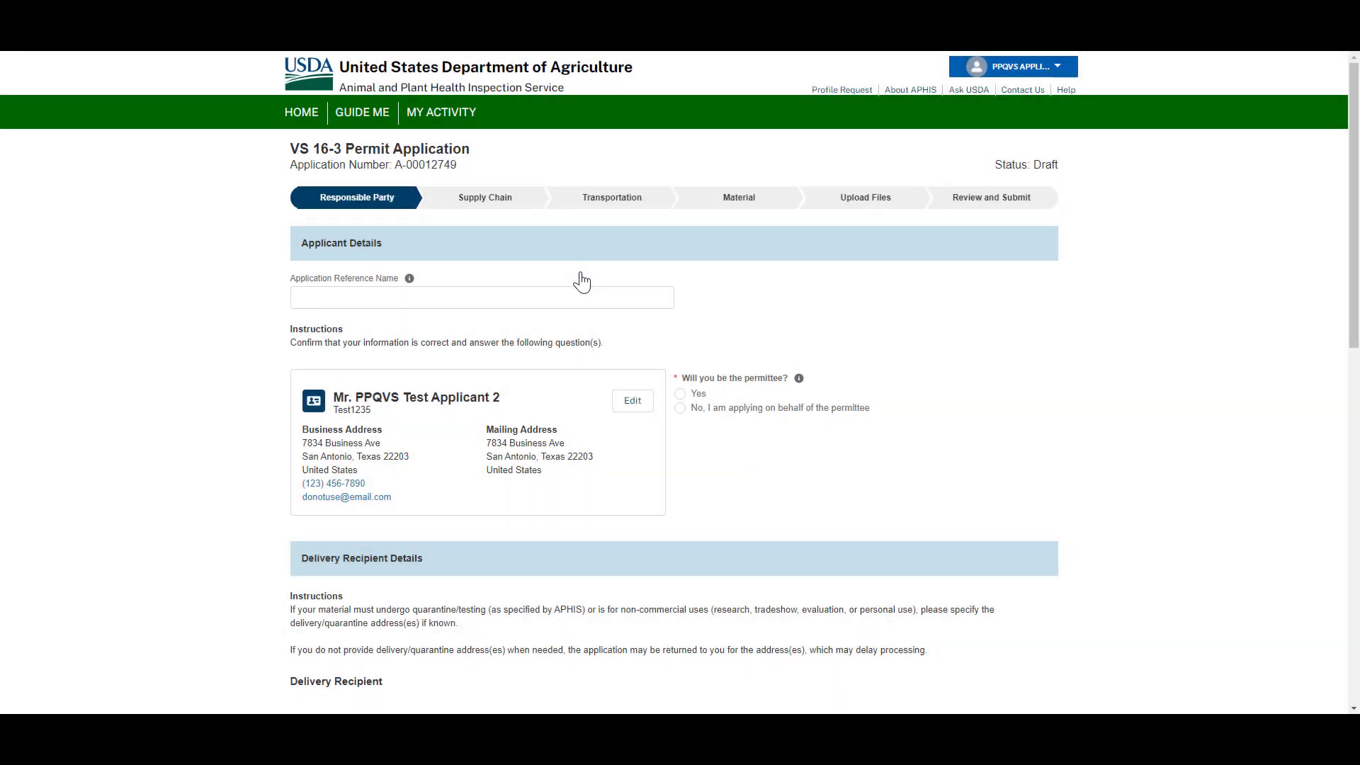
Mark the applicant as permittee, pick the second contact as delivery recipient, and save.
{"action": "left_click", "coordinate": [679, 394]}
{"action": "scroll", "coordinate": [680, 398], "scroll_direction": "down", "scroll_amount": 4}
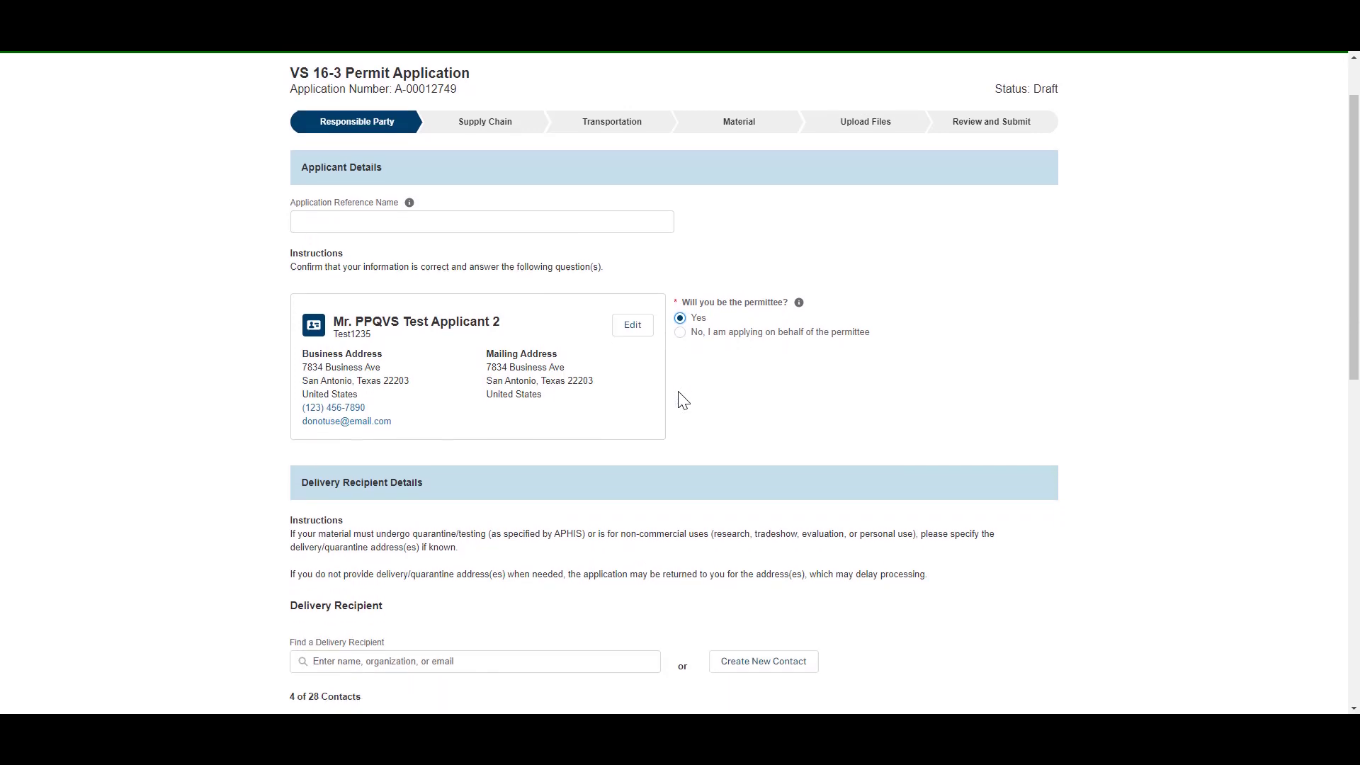
{"action": "scroll", "coordinate": [680, 398], "scroll_direction": "down", "scroll_amount": 2}
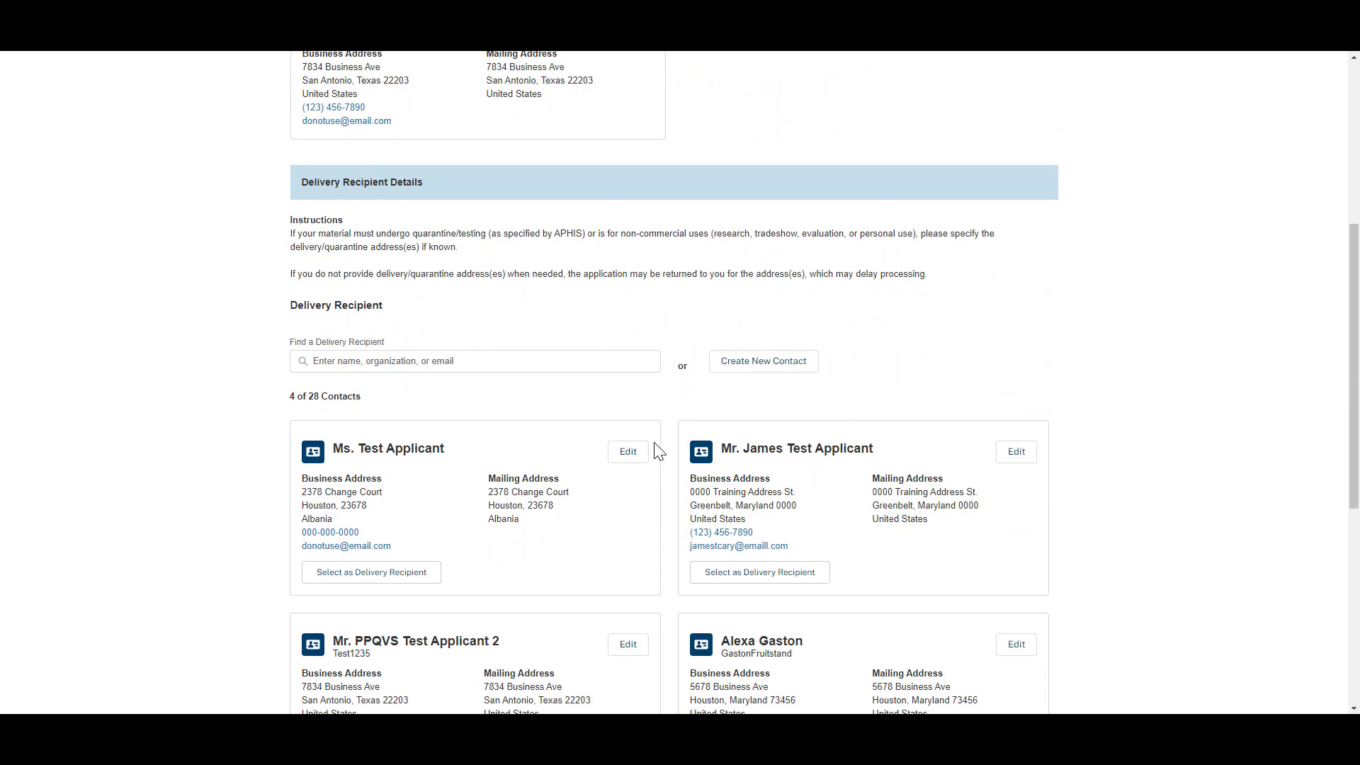
{"action": "left_click", "coordinate": [696, 575]}
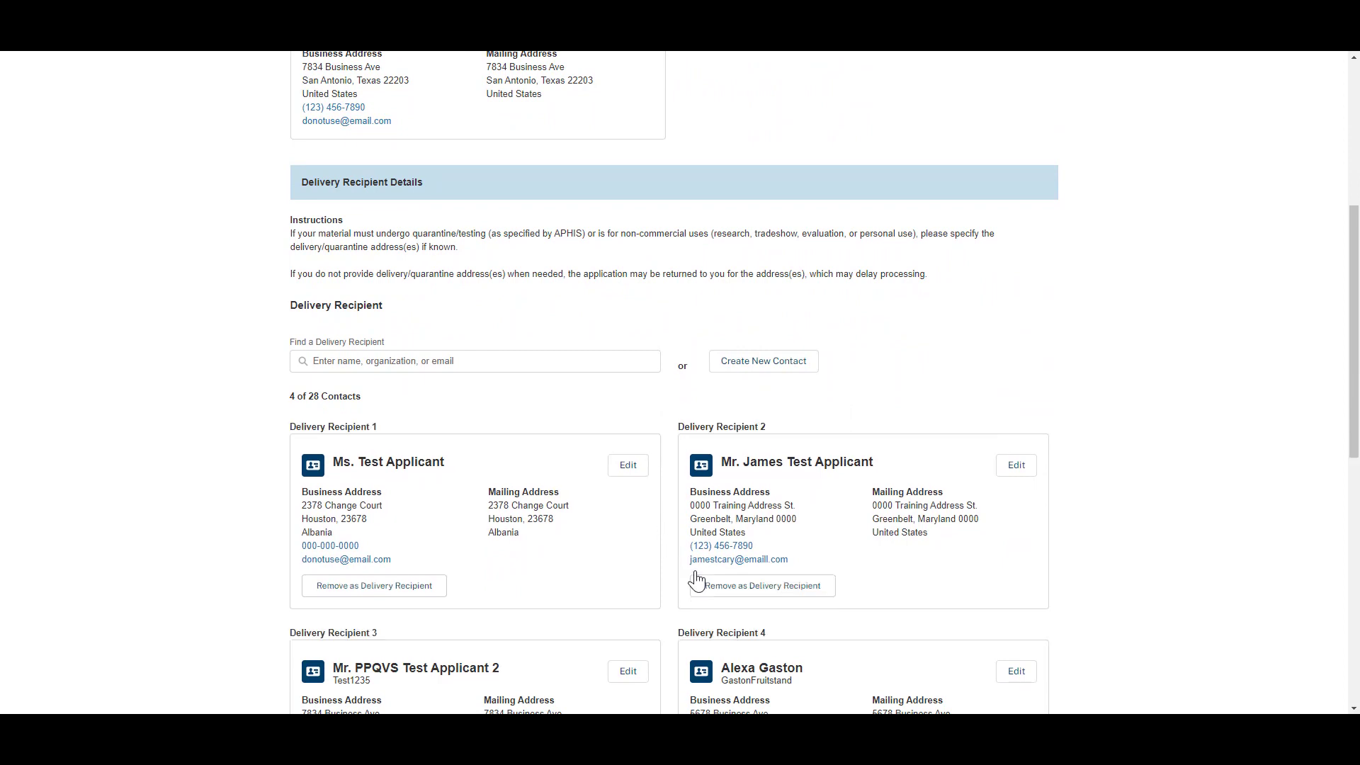
{"action": "scroll", "coordinate": [696, 581], "scroll_direction": "down", "scroll_amount": 2}
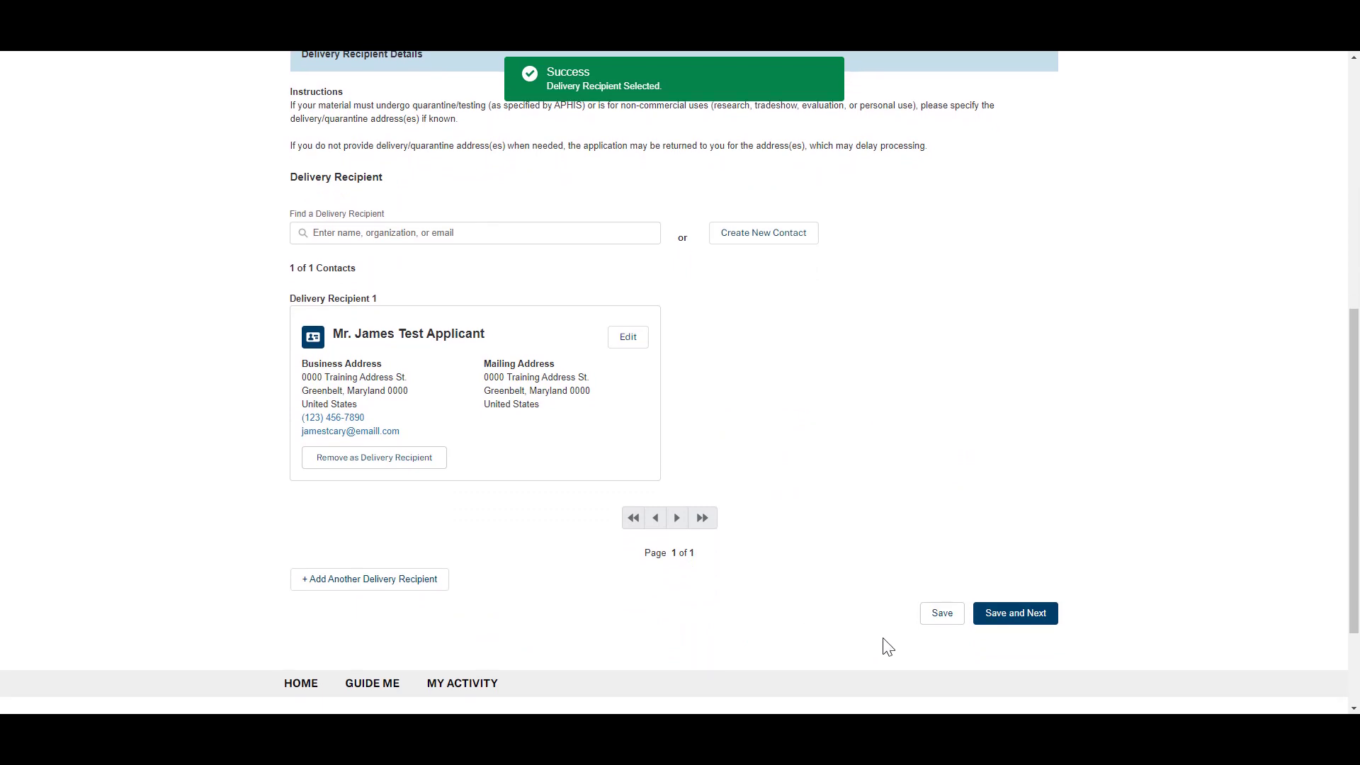
{"action": "left_click", "coordinate": [995, 617]}
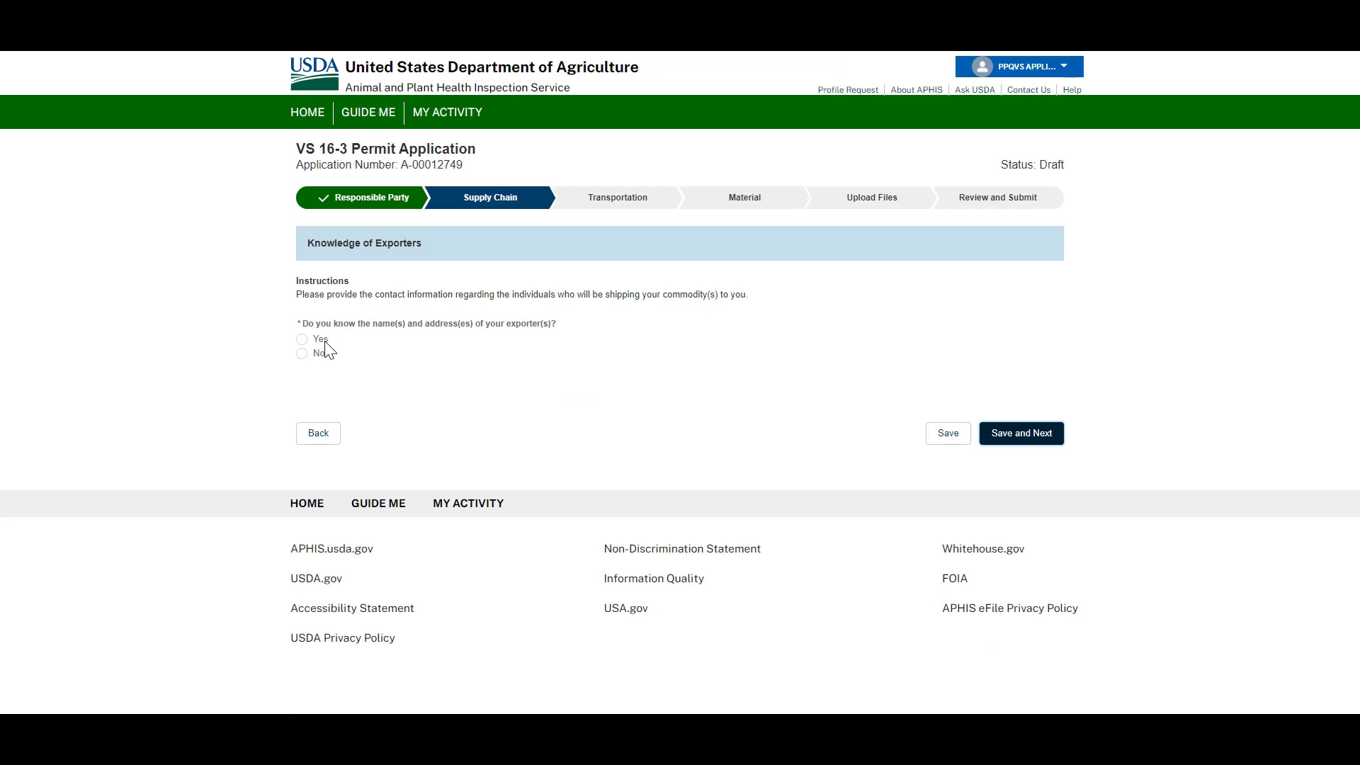
Confirm exporters are known, select the first contact as Exporter 1, and save.
{"action": "left_click", "coordinate": [305, 341]}
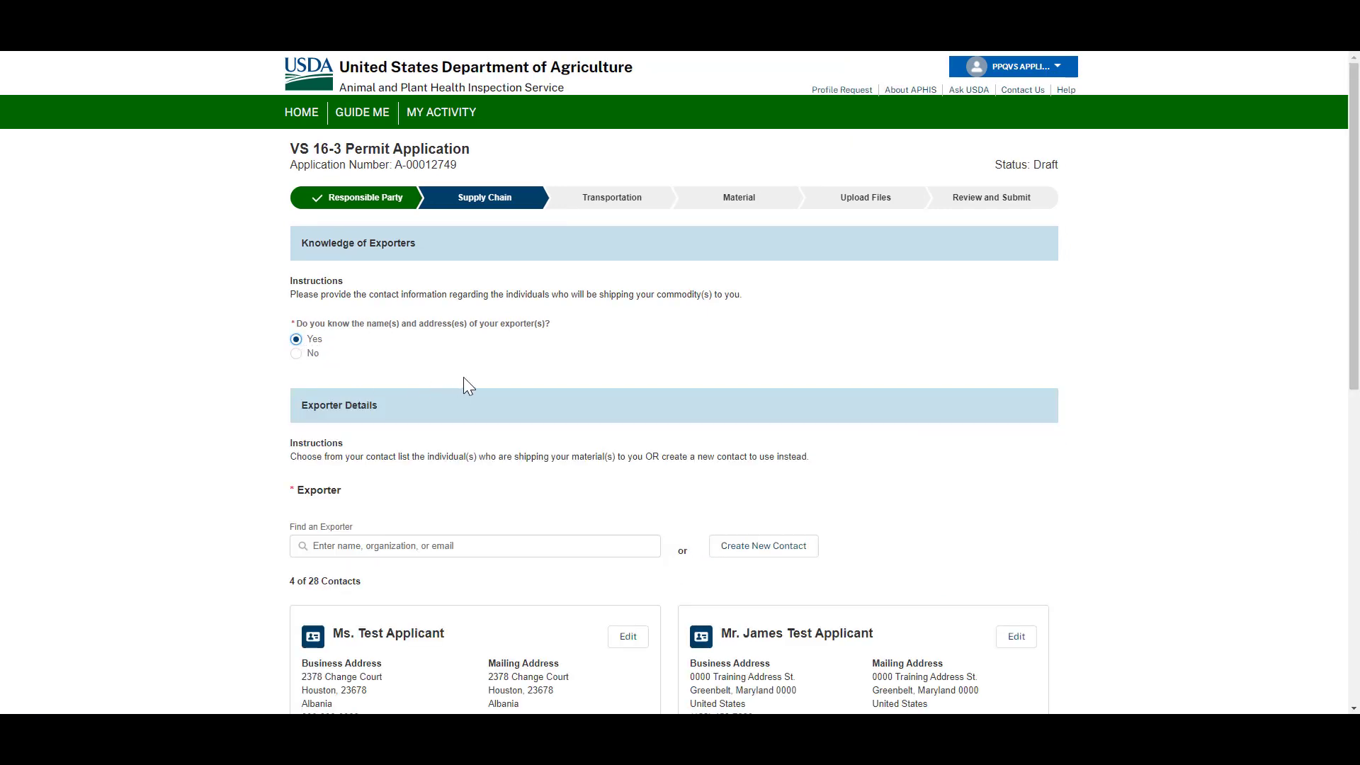
{"action": "scroll", "coordinate": [464, 377], "scroll_direction": "down", "scroll_amount": 3}
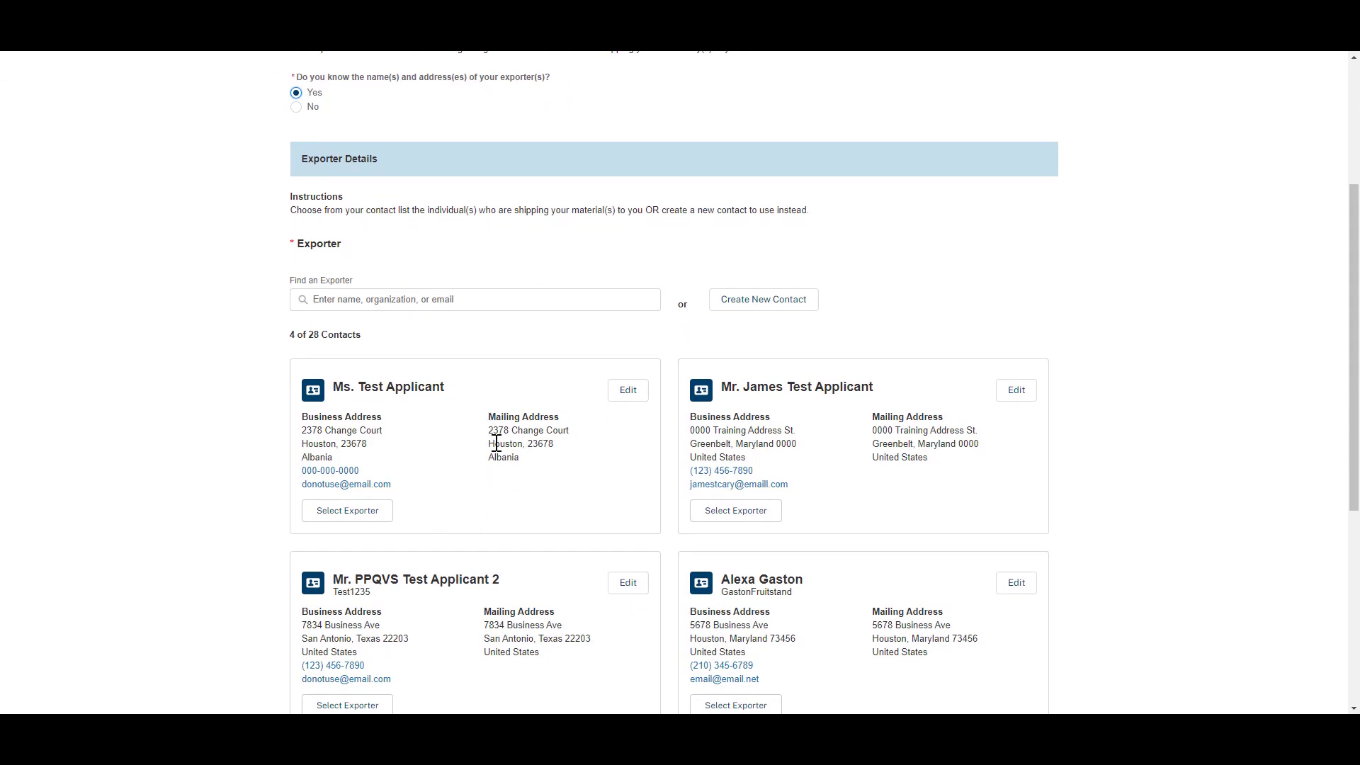
{"action": "left_click", "coordinate": [372, 517]}
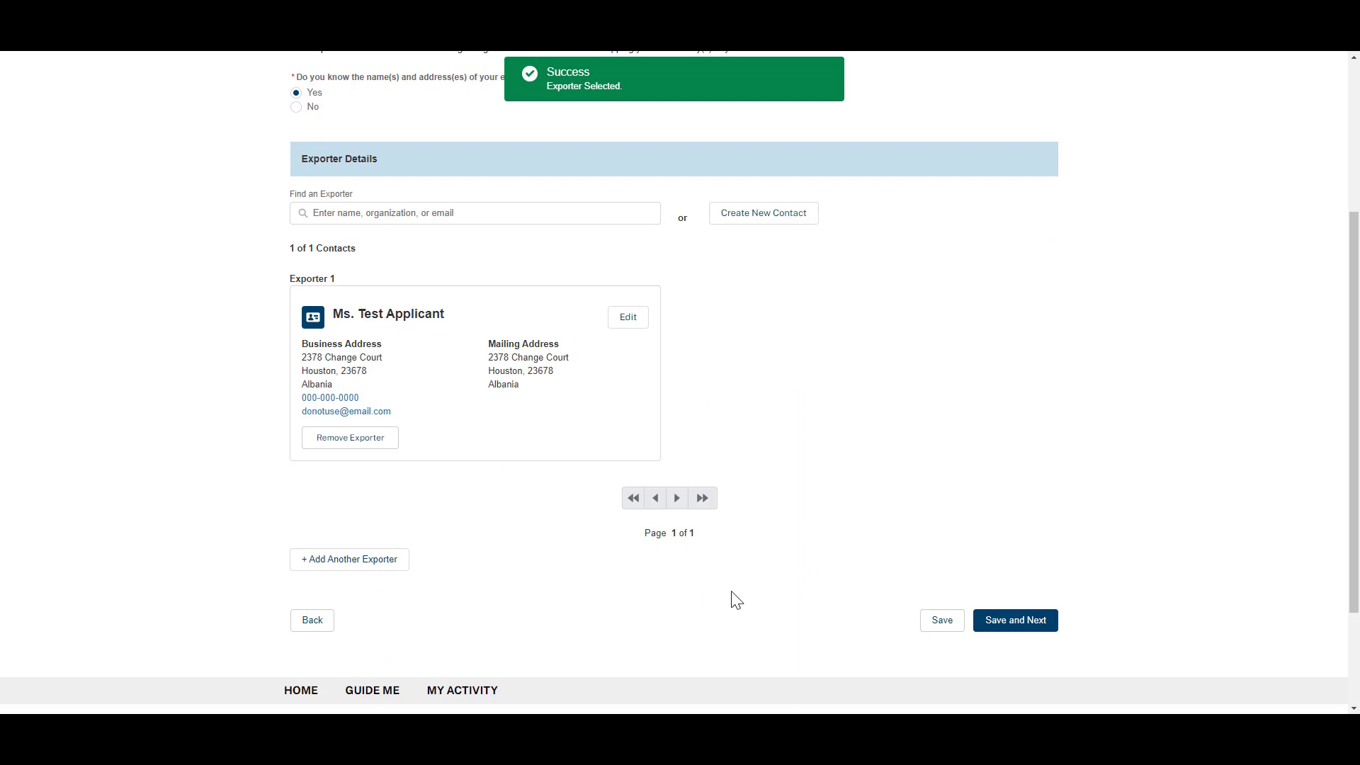
{"action": "left_click", "coordinate": [992, 628]}
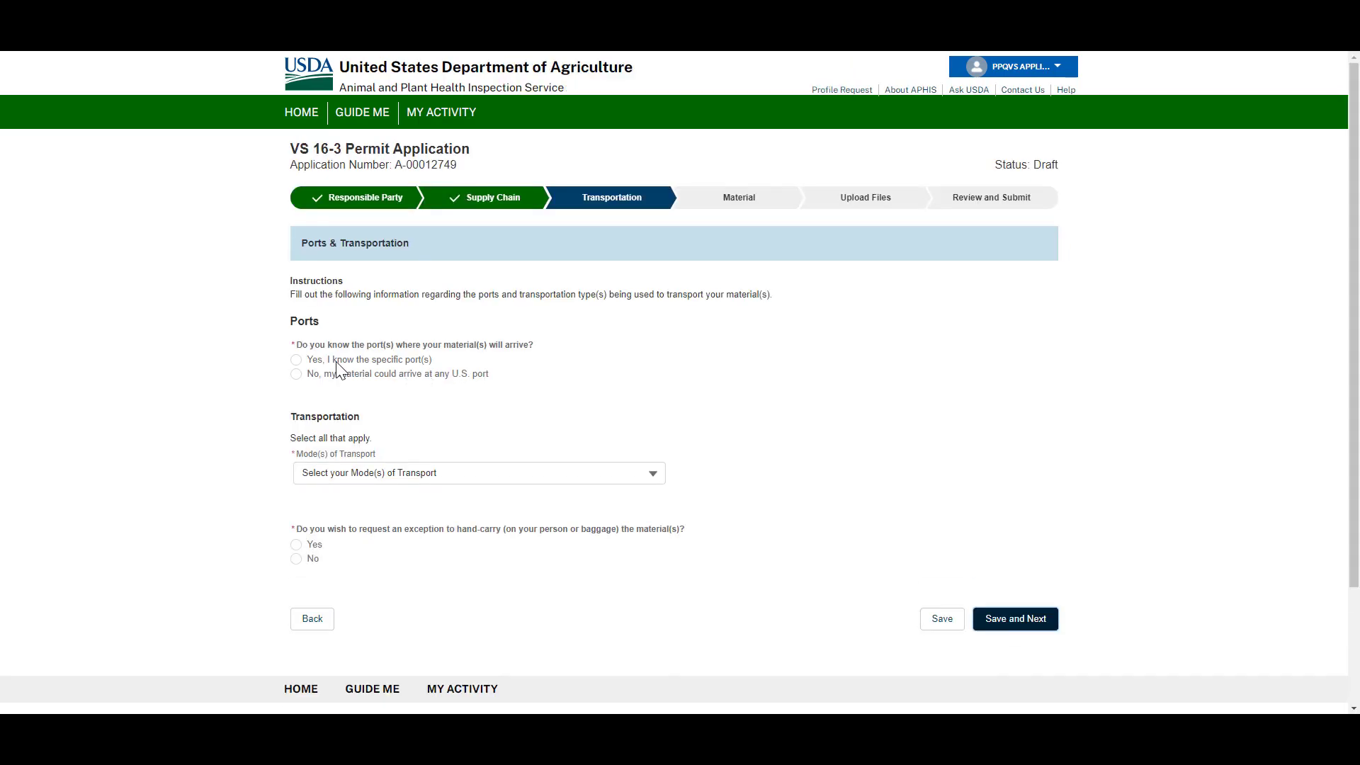
Set Baltimore/Washington International Thurgood Marshall Airport as the known arrival port.
{"action": "left_click", "coordinate": [294, 361]}
{"action": "left_click", "coordinate": [356, 411]}
{"action": "type", "text": "Baltimore"}
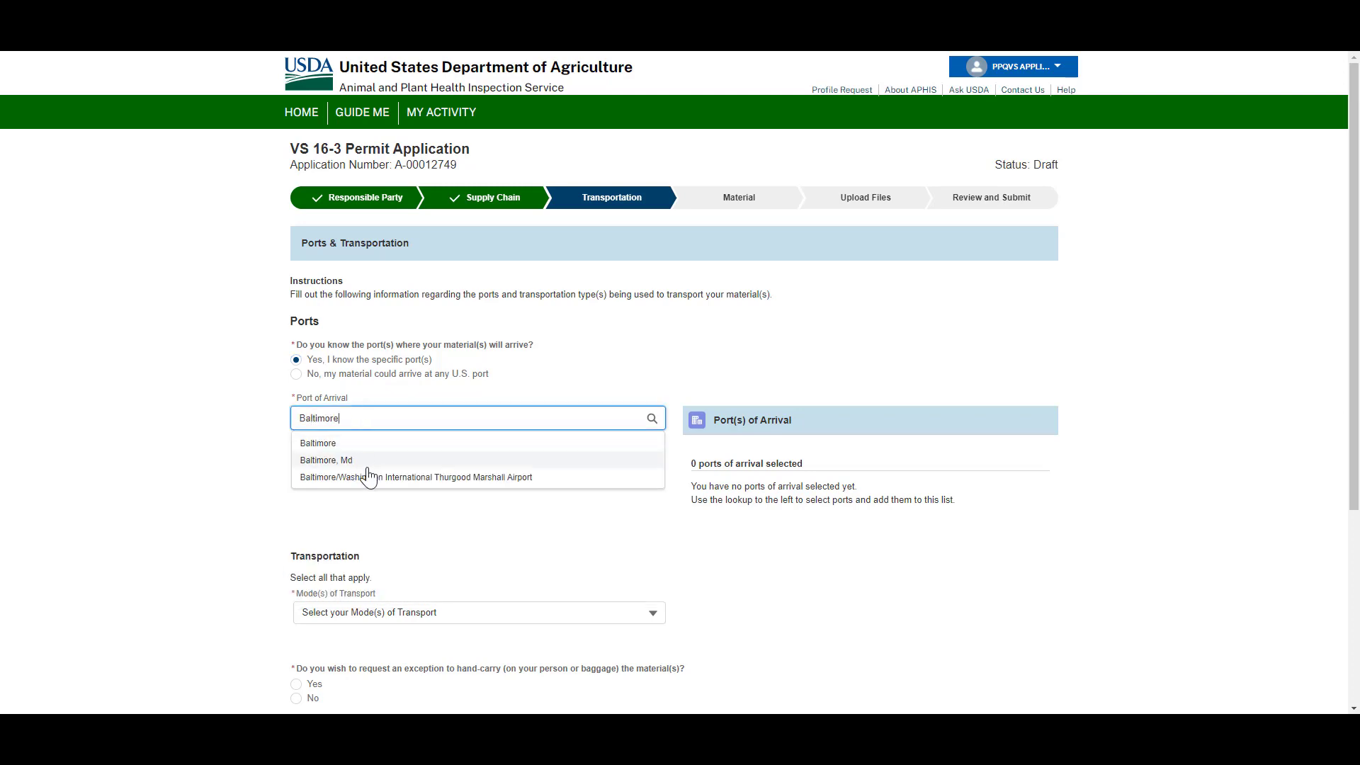
{"action": "left_click", "coordinate": [369, 478]}
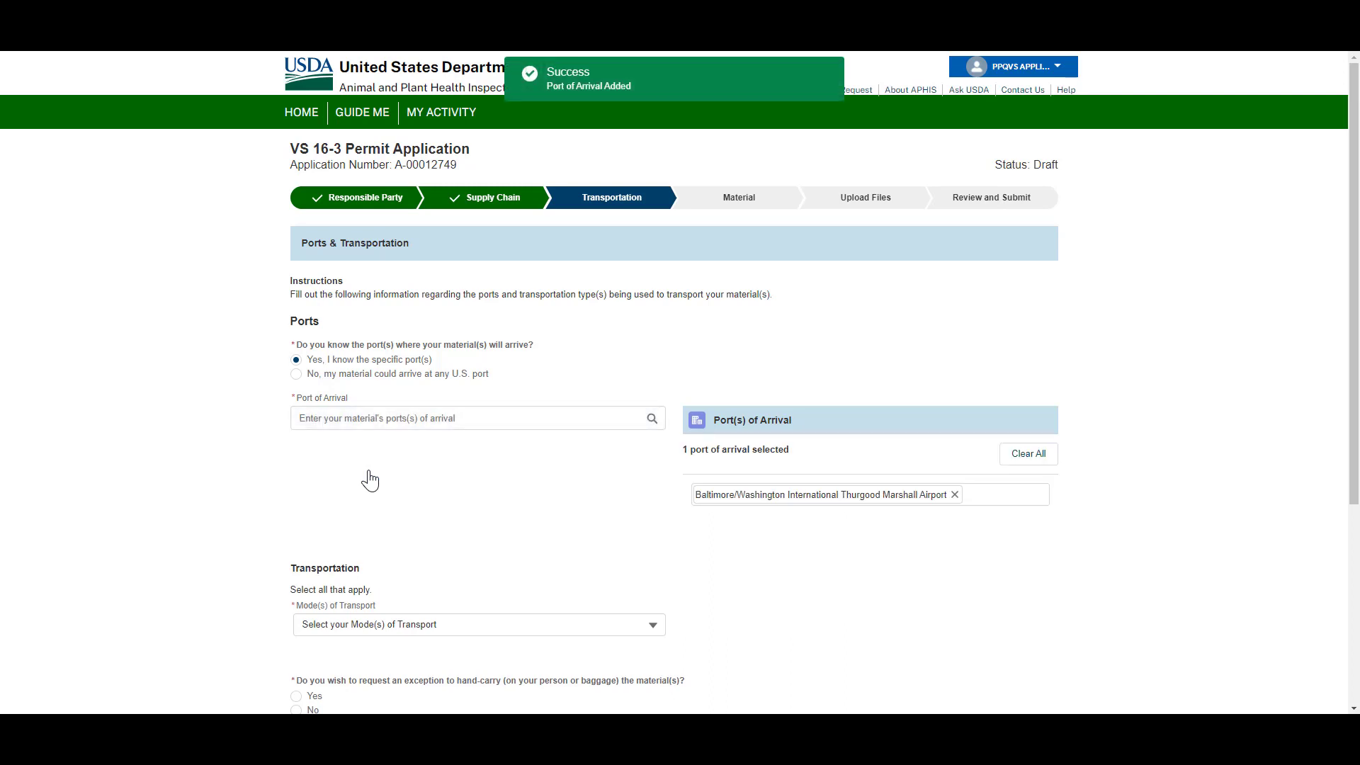
Choose Air and Land transport modes, decline hand-carry, and save the transportation details.
{"action": "scroll", "coordinate": [369, 480], "scroll_direction": "down", "scroll_amount": 2}
{"action": "scroll", "coordinate": [369, 480], "scroll_direction": "down", "scroll_amount": 1}
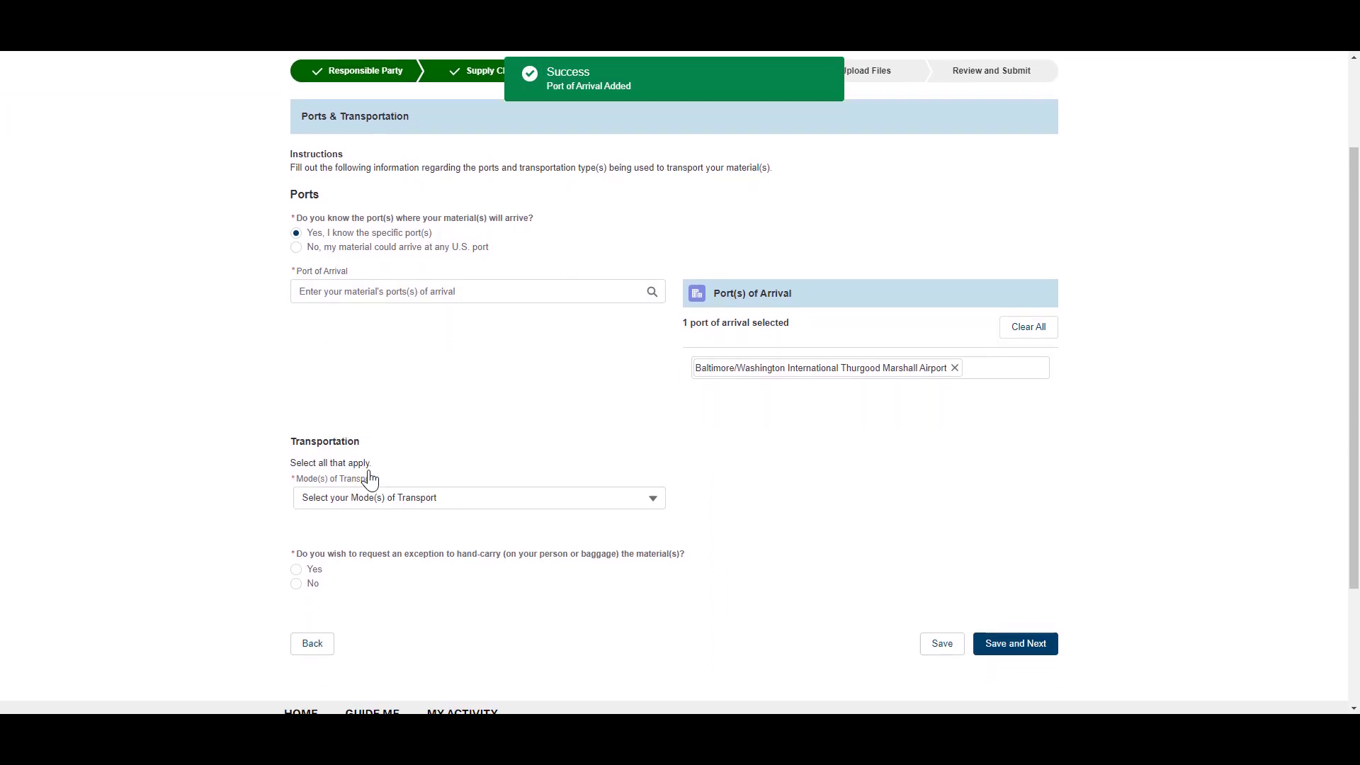
{"action": "left_click", "coordinate": [652, 498]}
{"action": "left_click", "coordinate": [615, 528]}
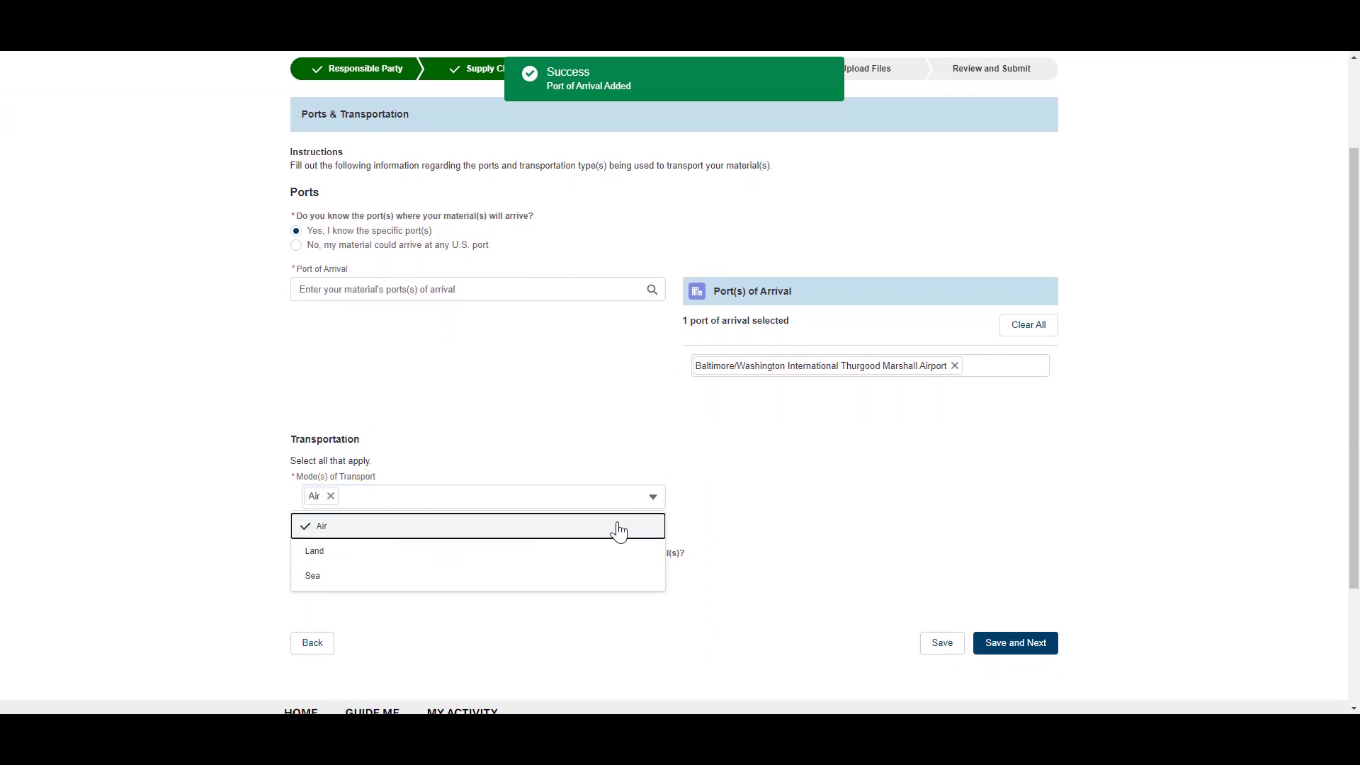
{"action": "left_click", "coordinate": [600, 552]}
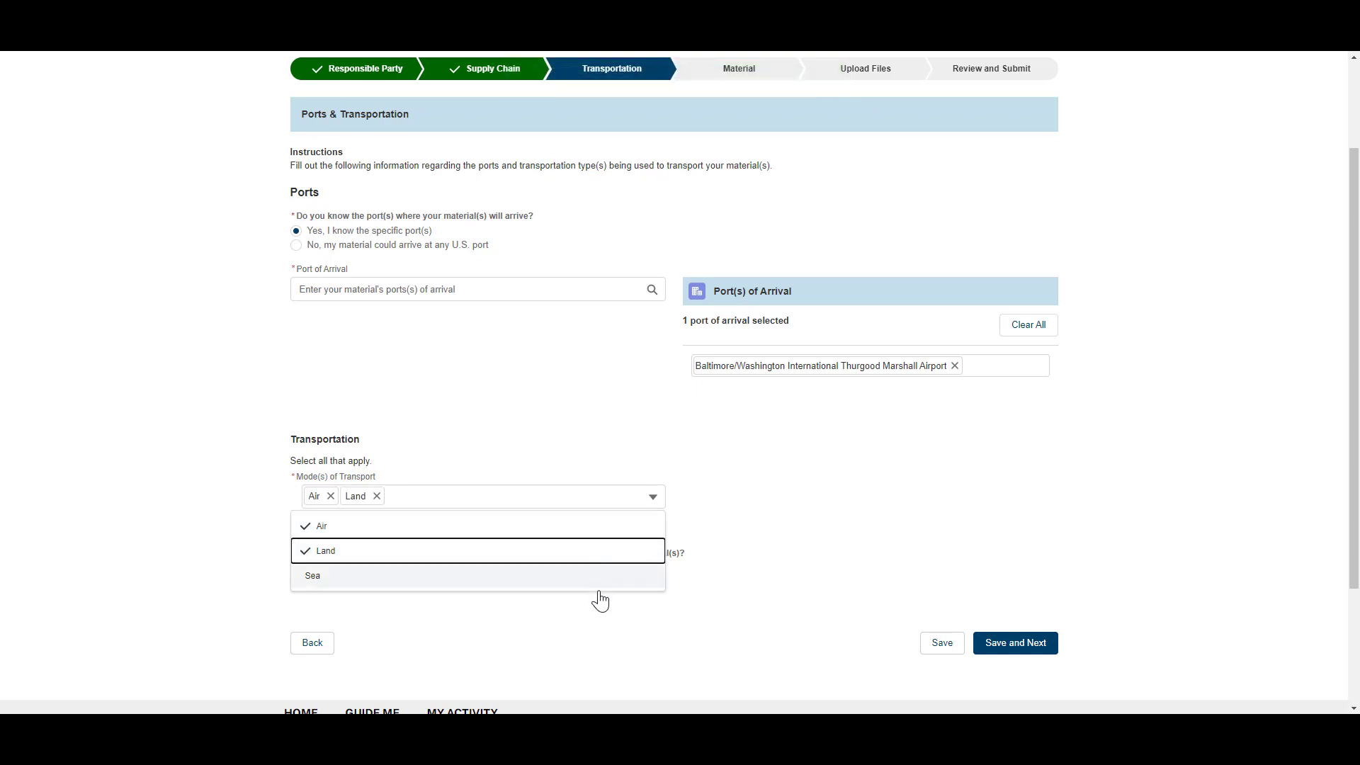
{"action": "left_click", "coordinate": [606, 619]}
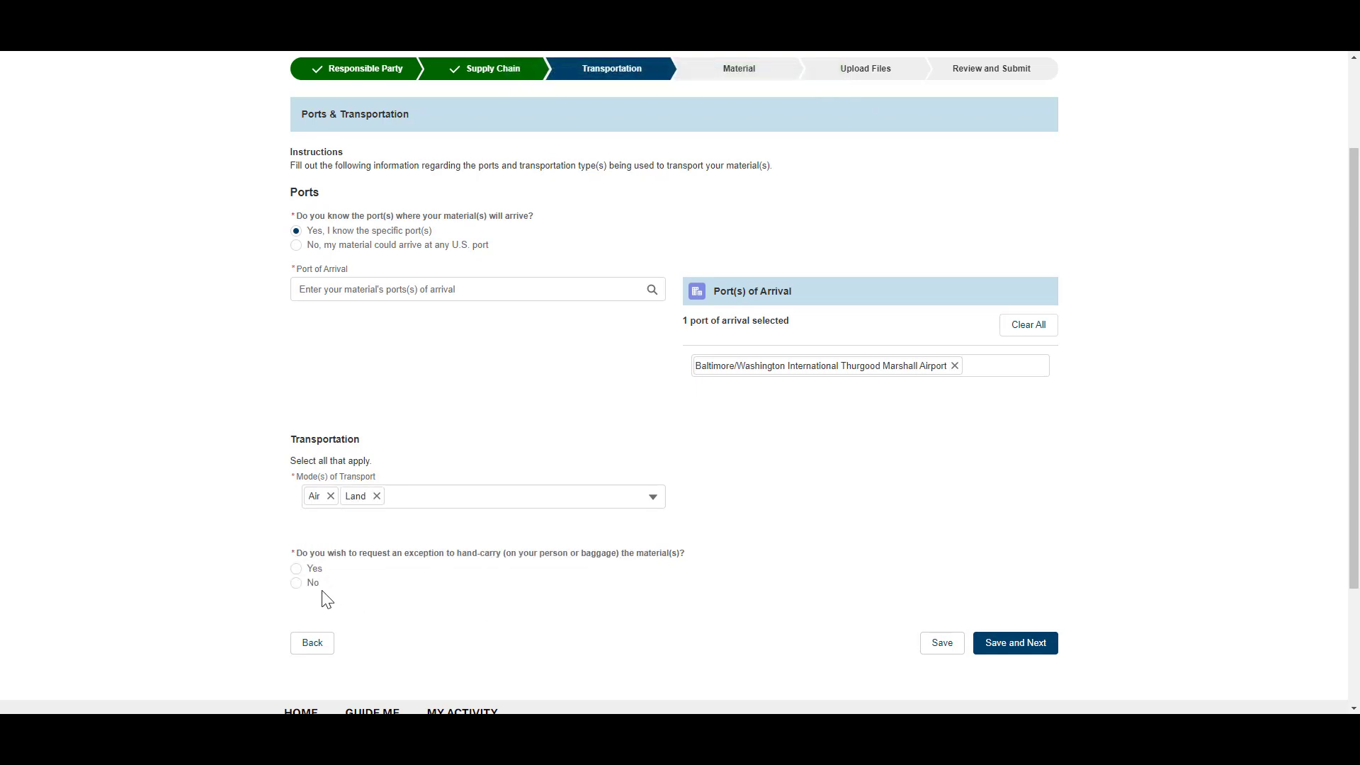
{"action": "left_click", "coordinate": [296, 583]}
{"action": "left_click", "coordinate": [1014, 649]}
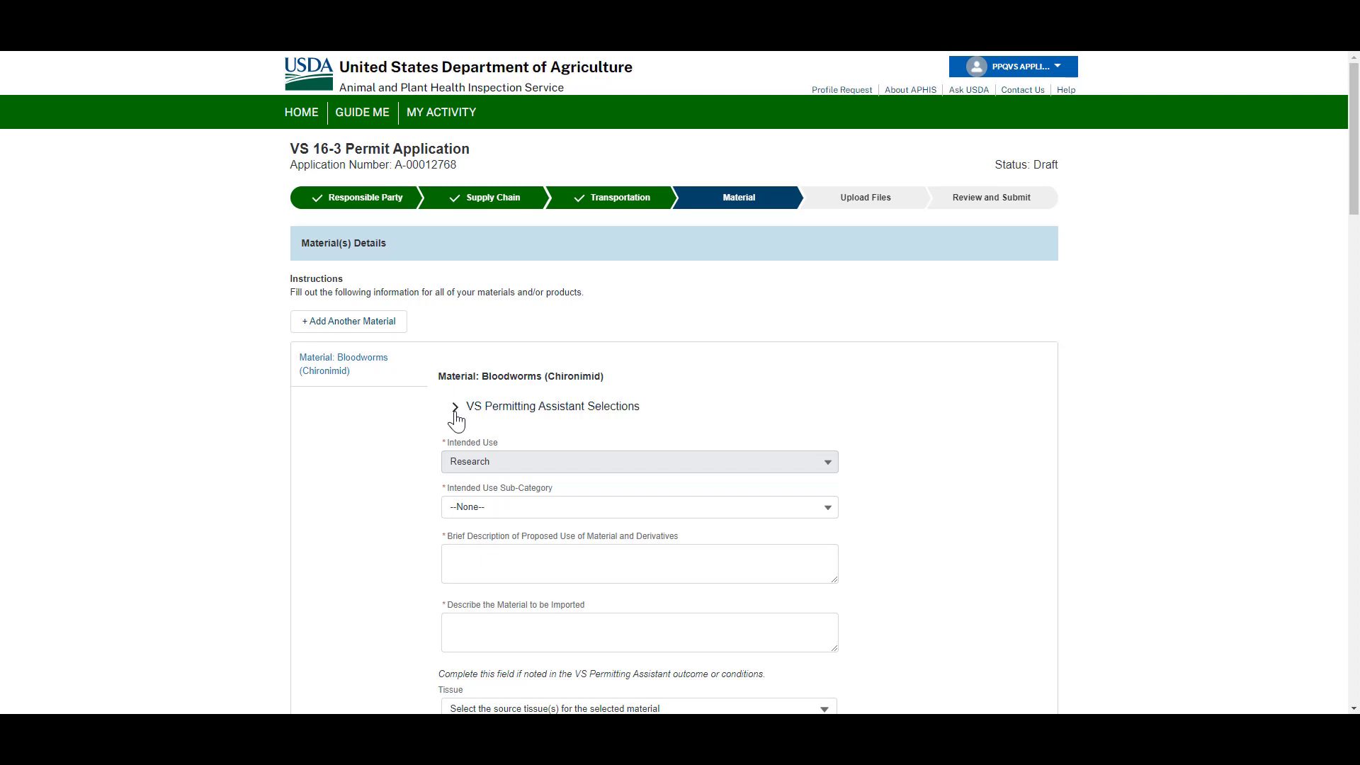
Pick the 'research in own lab with distribution to collaborators' sub-category and begin the description 'Research, Bloodworms from Ear'.
{"action": "left_click", "coordinate": [455, 416]}
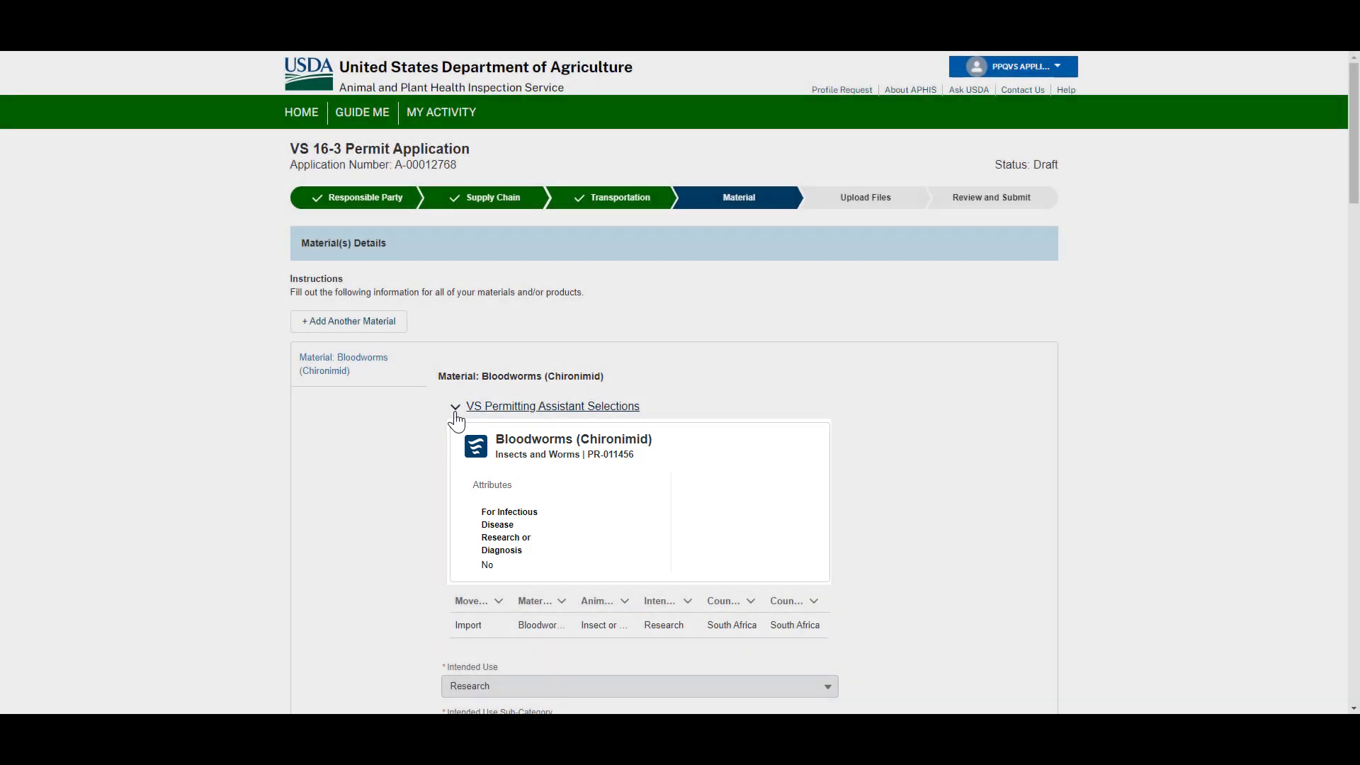
{"action": "left_click", "coordinate": [456, 414]}
{"action": "scroll", "coordinate": [455, 418], "scroll_direction": "down", "scroll_amount": 1}
{"action": "left_click", "coordinate": [502, 444]}
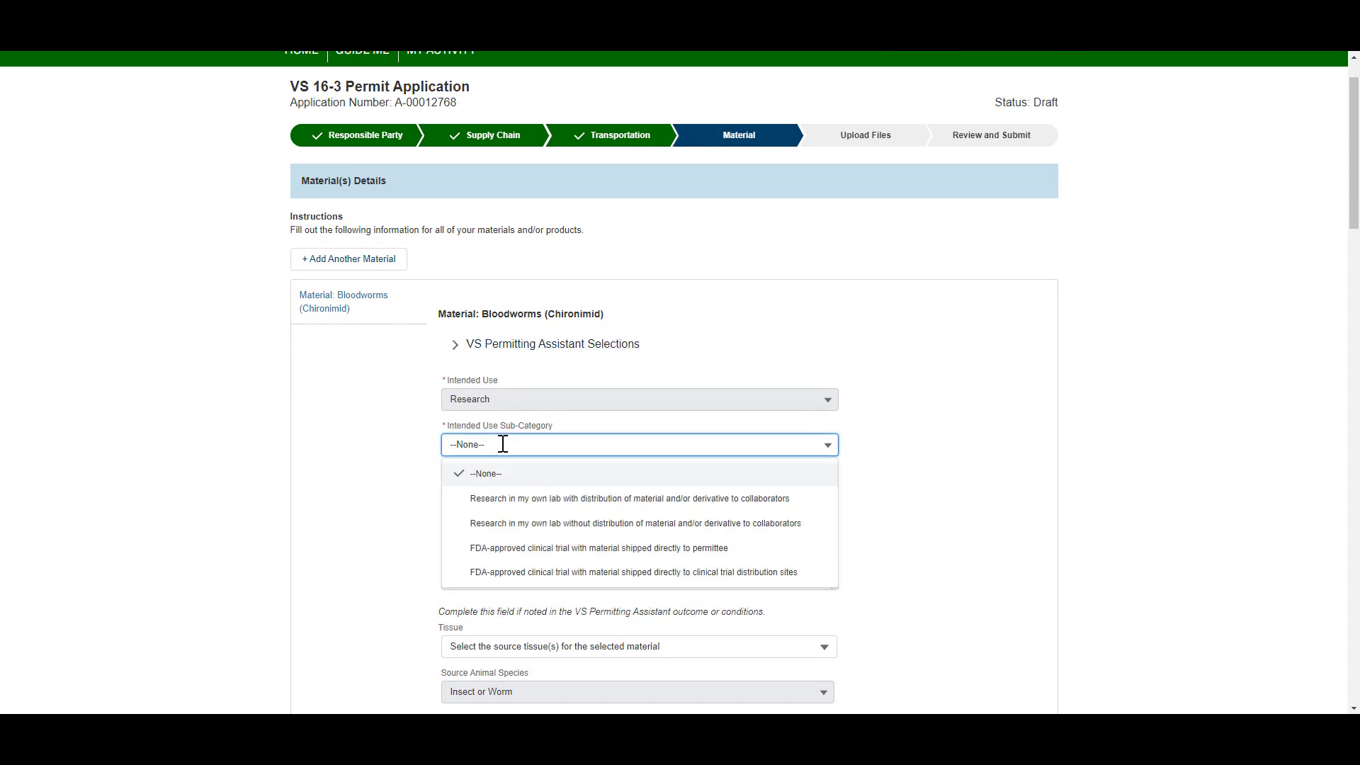
{"action": "left_click", "coordinate": [506, 497]}
{"action": "left_click", "coordinate": [487, 498]}
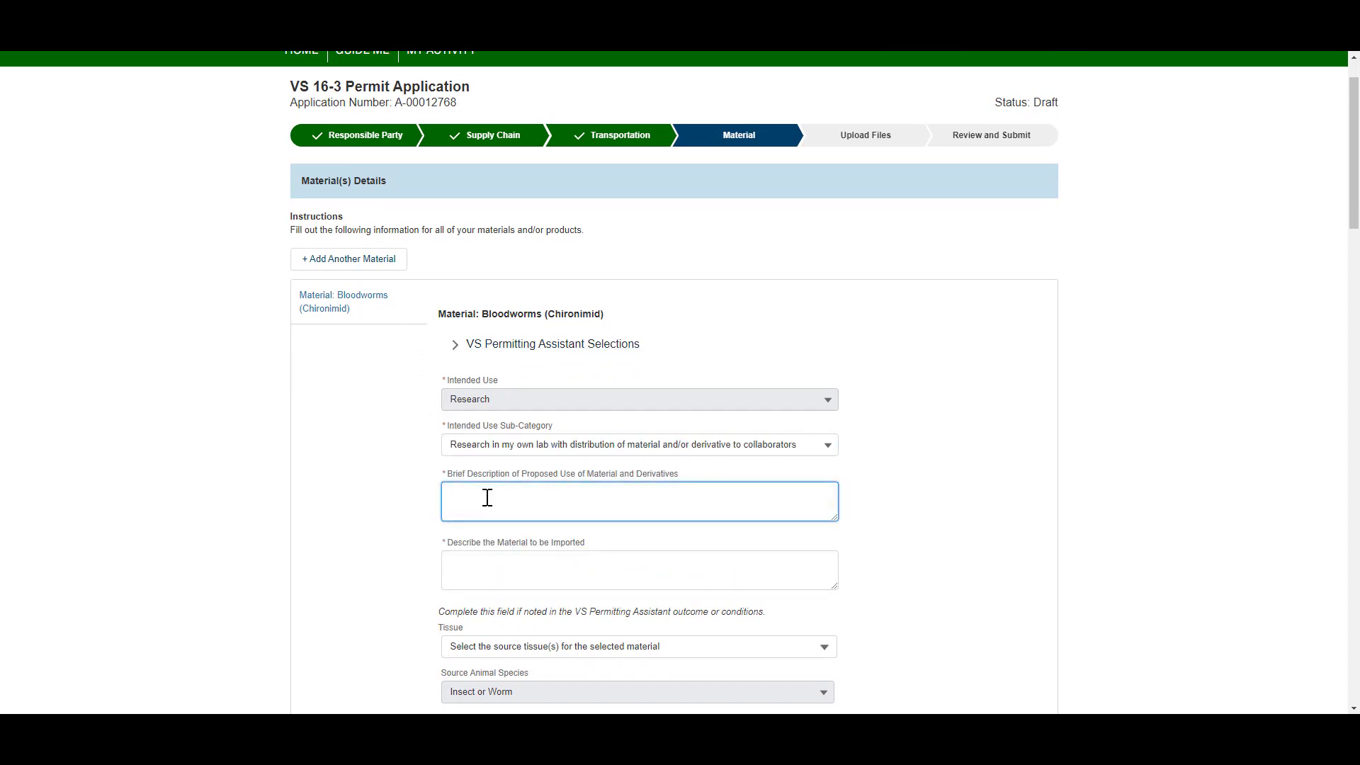
{"action": "type", "text": "Research, Bloodworms from Ear"}
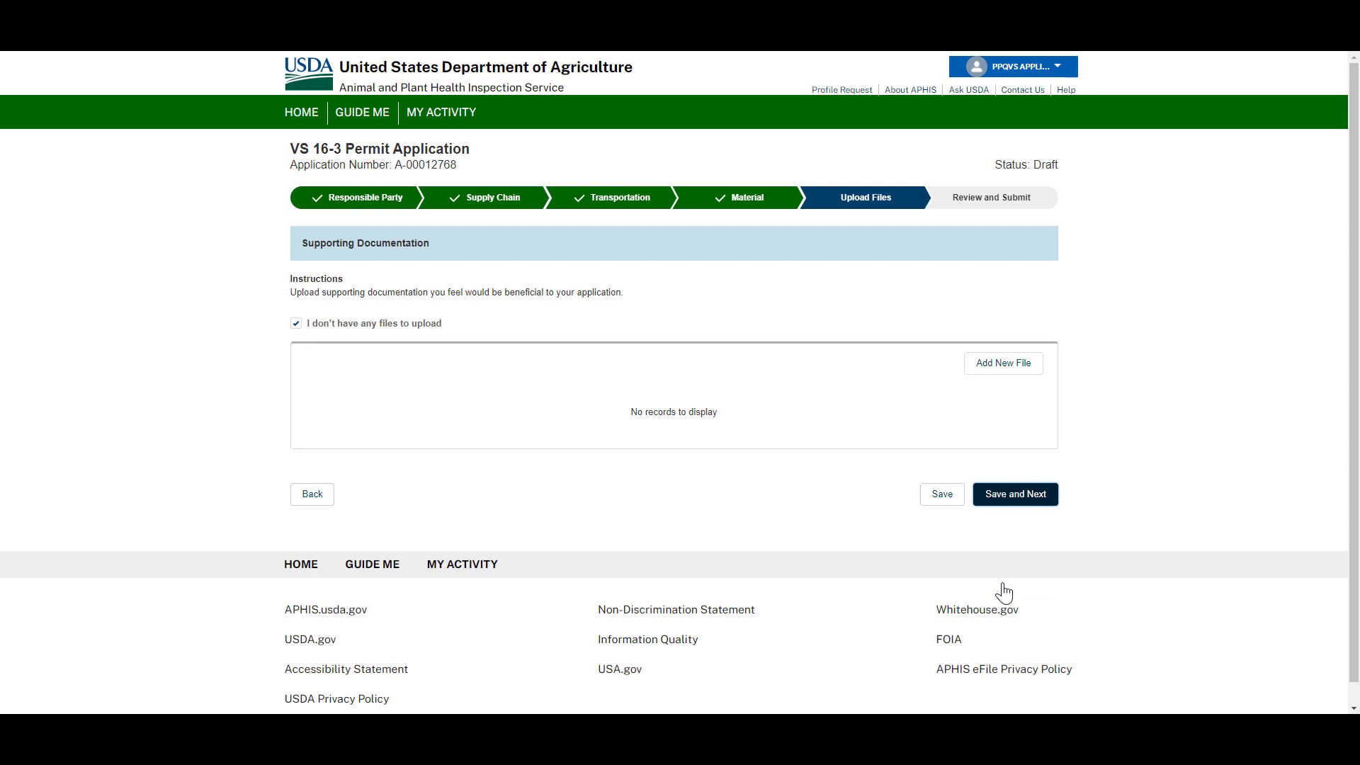
Save the upload step, certify the reviewed information as accurate, and proceed to the $150.00 payment.
{"action": "left_click", "coordinate": [1000, 503]}
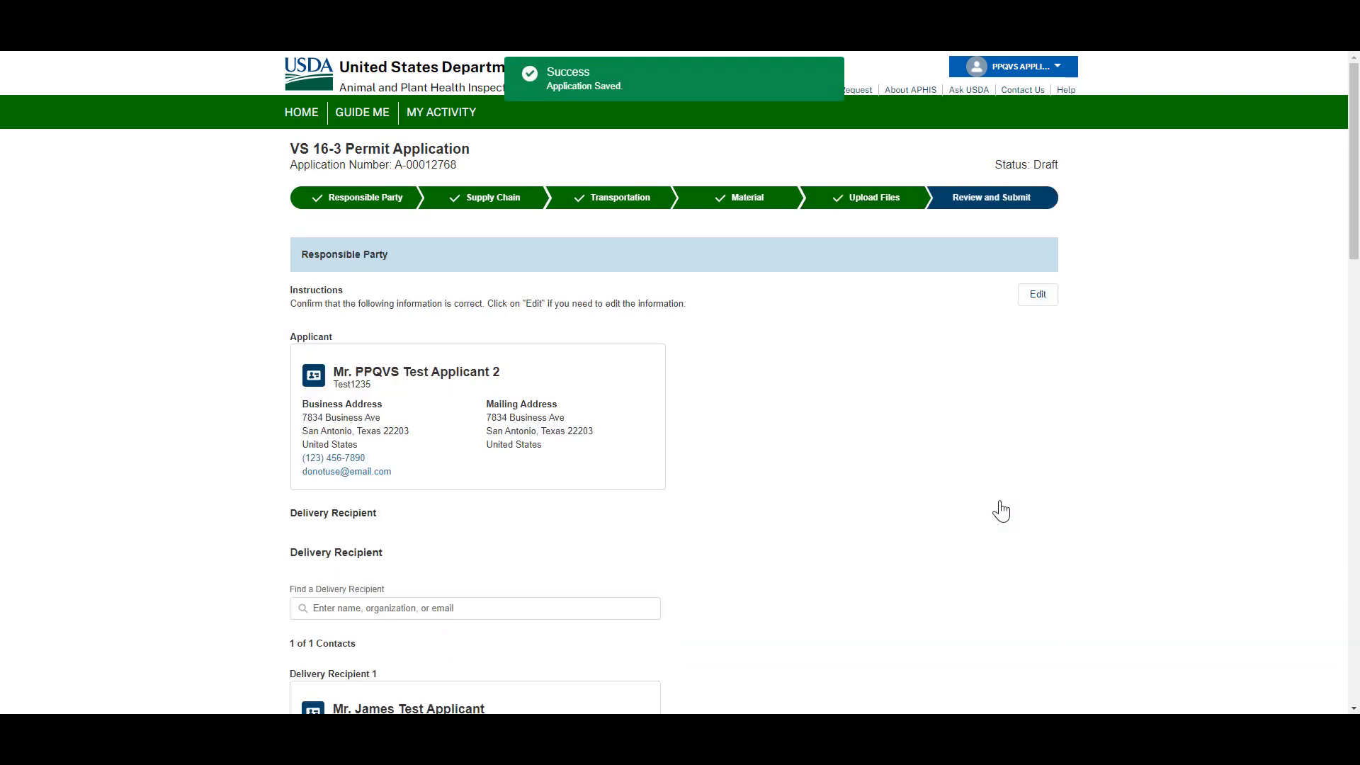
{"action": "scroll", "coordinate": [1000, 510], "scroll_direction": "down", "scroll_amount": 2}
{"action": "scroll", "coordinate": [1000, 510], "scroll_direction": "down", "scroll_amount": 15}
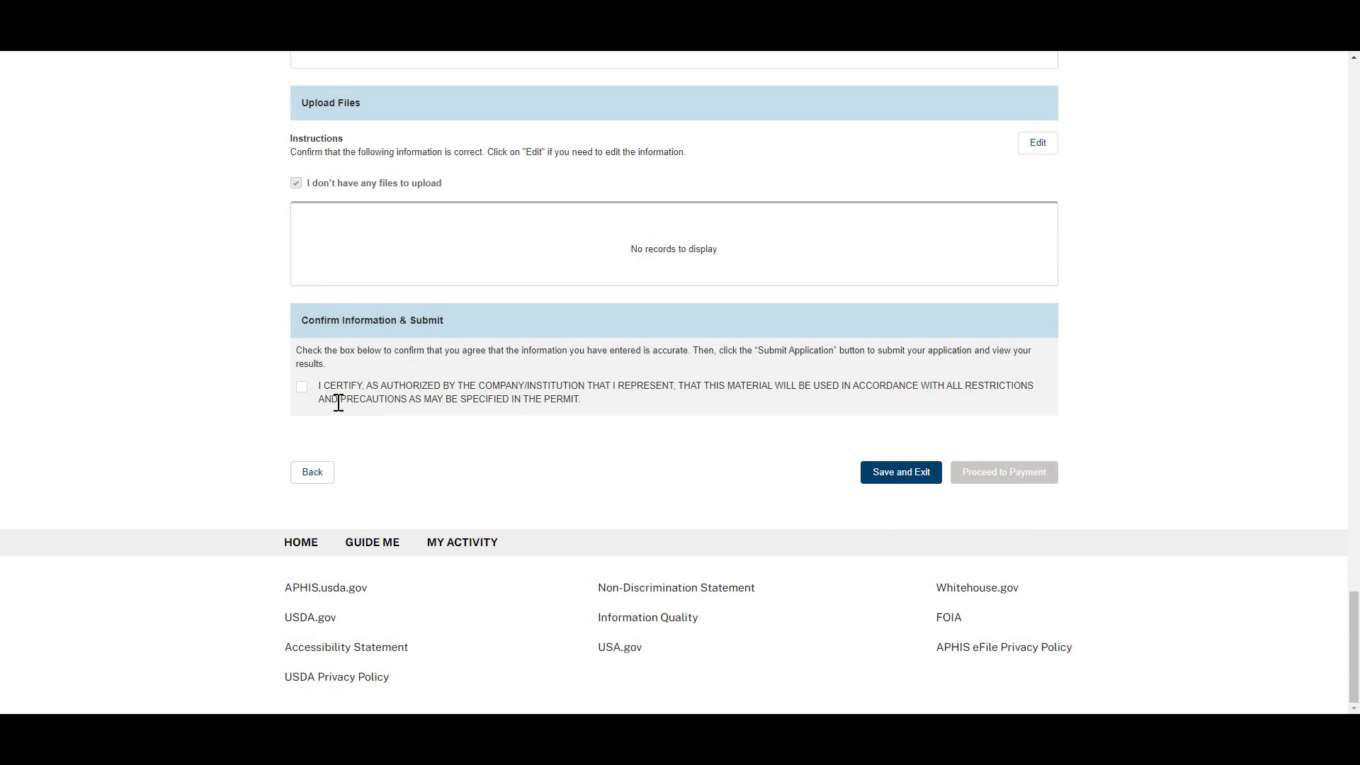
{"action": "left_click", "coordinate": [301, 387]}
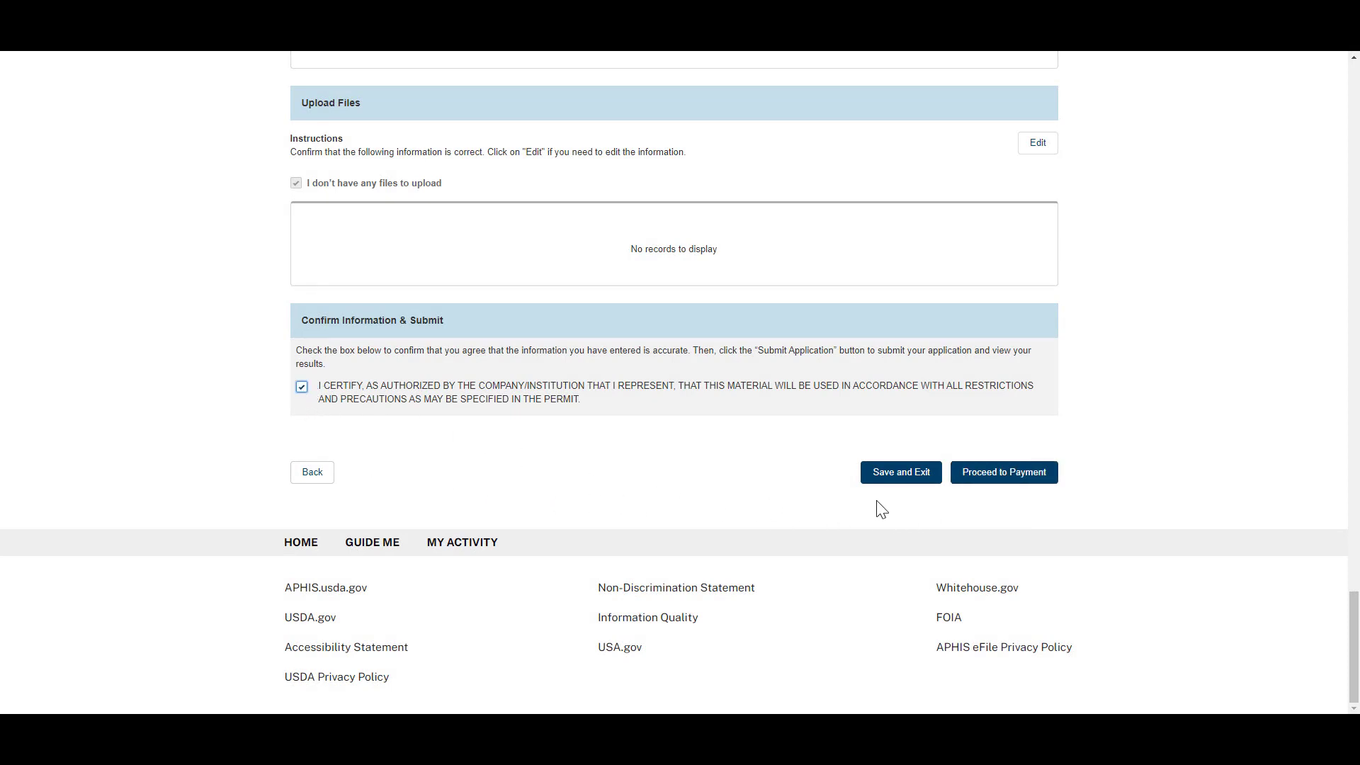
{"action": "left_click", "coordinate": [986, 489]}
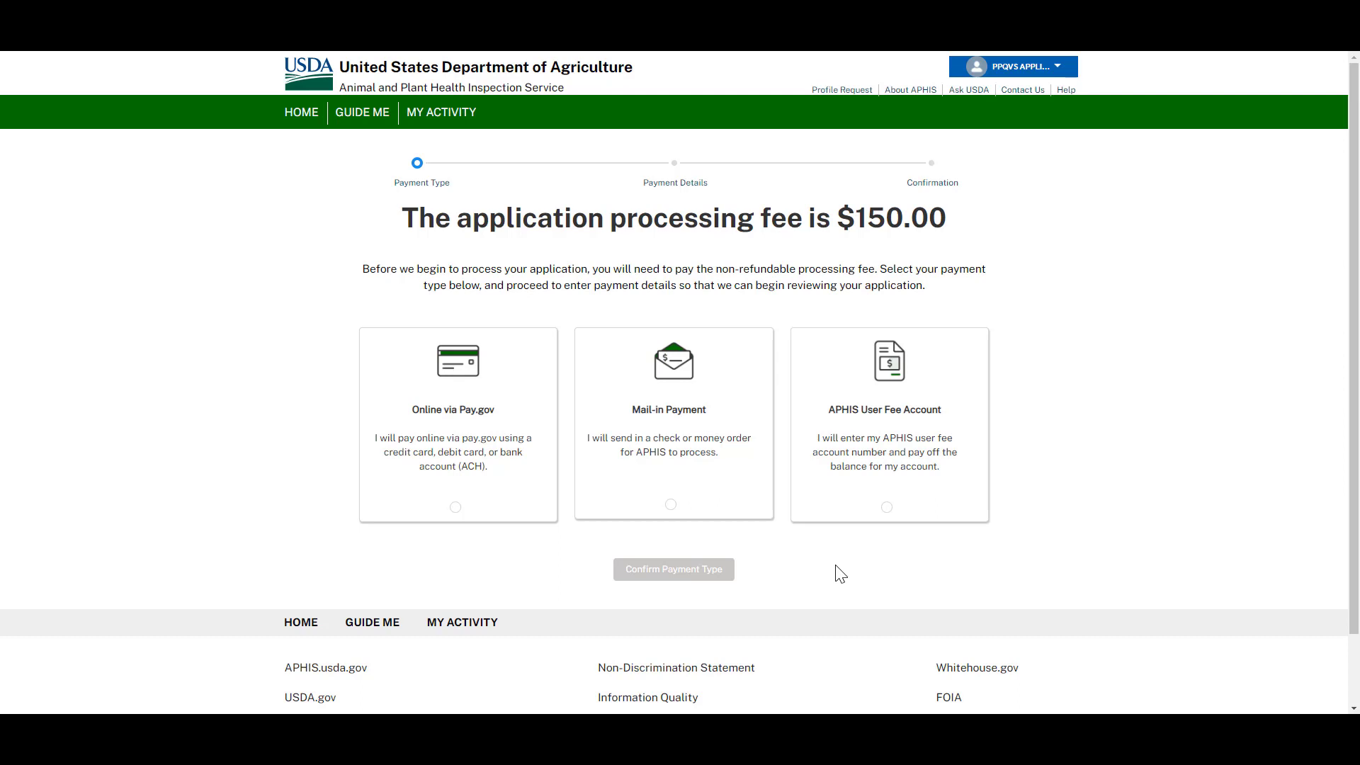
Pay by APHIS User Fee Account, entering the account number and confirming payment details.
{"action": "left_click", "coordinate": [885, 511]}
{"action": "left_click", "coordinate": [716, 575]}
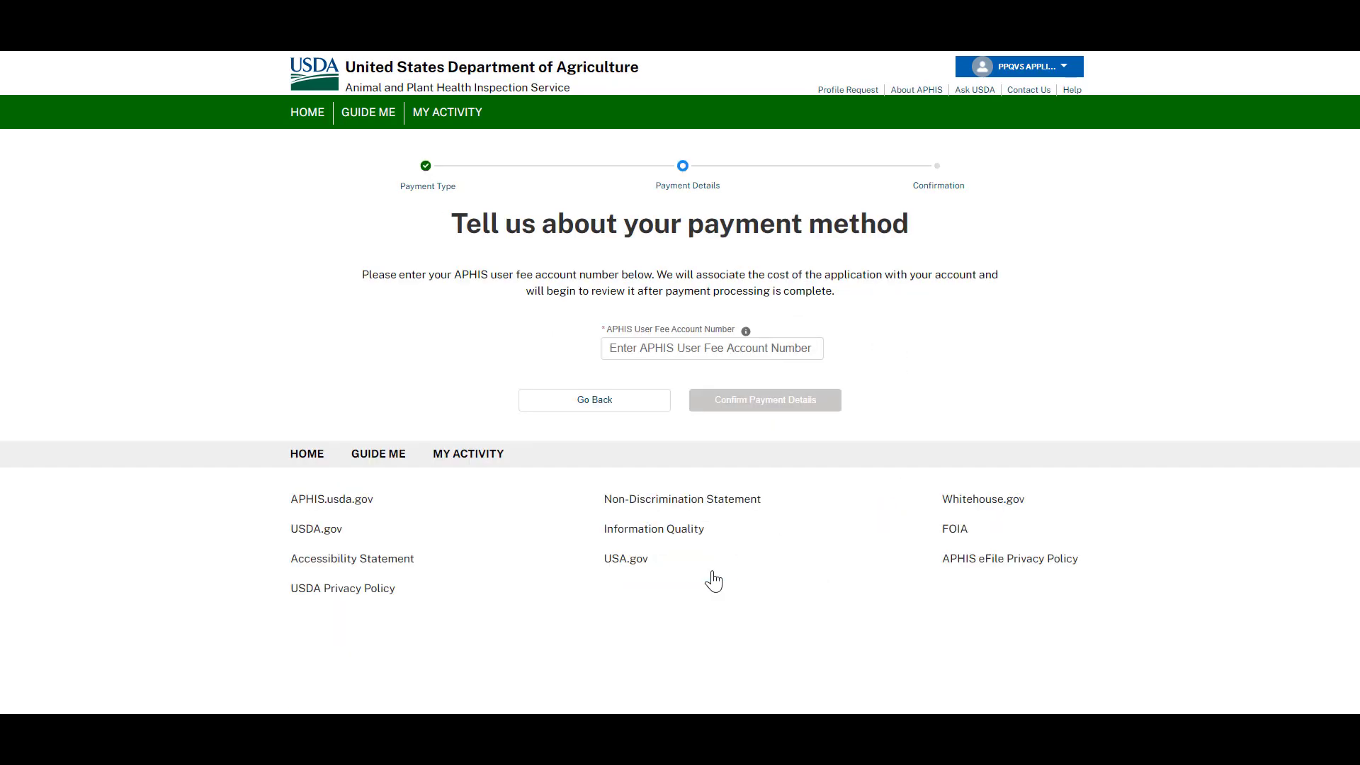
{"action": "left_click", "coordinate": [685, 349]}
{"action": "type", "text": "00000"}
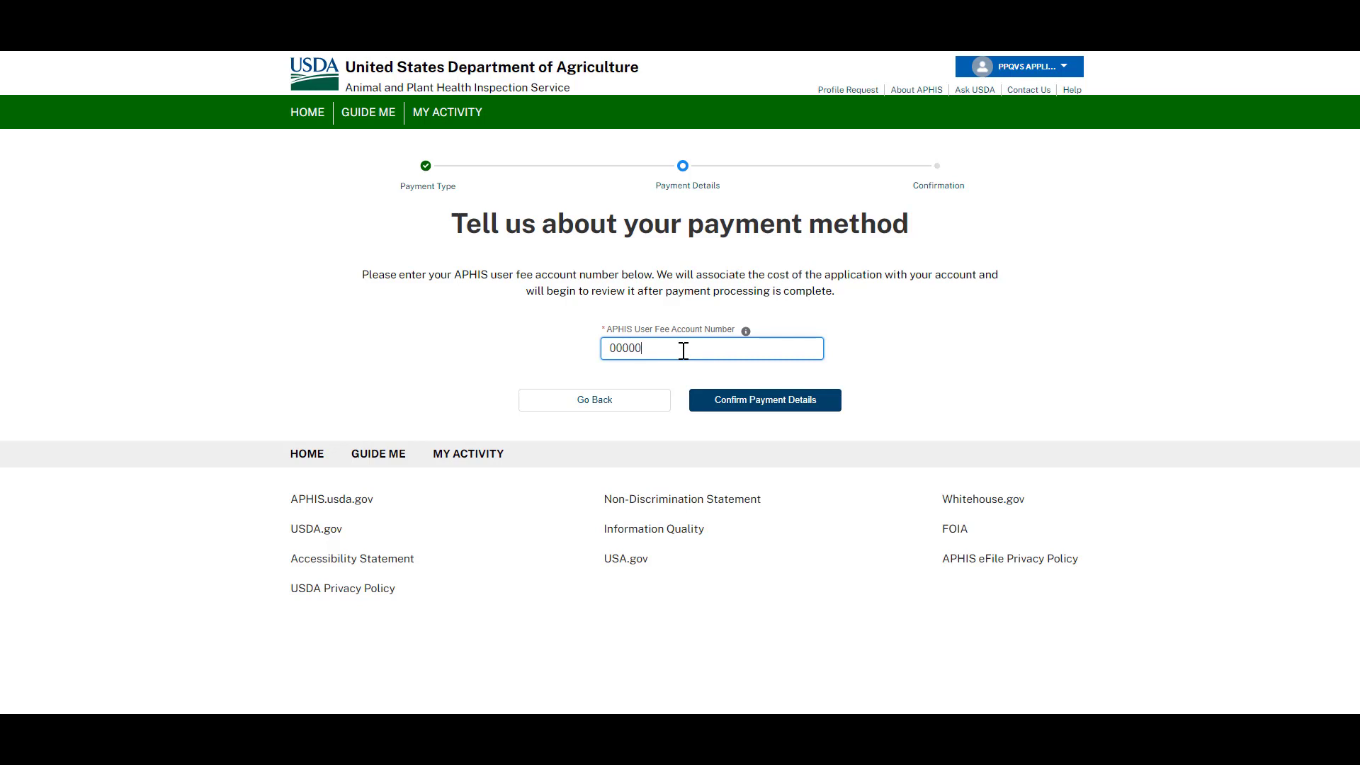
{"action": "left_click", "coordinate": [730, 405]}
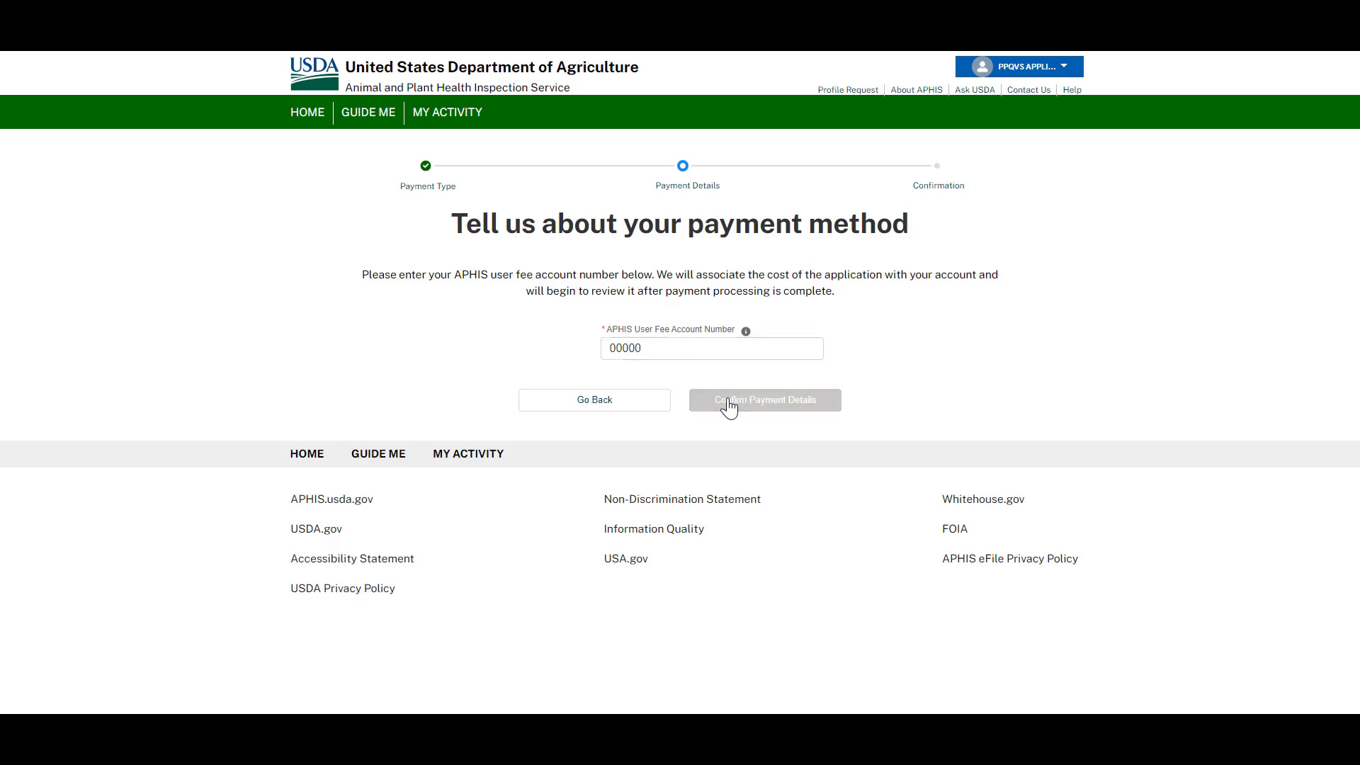